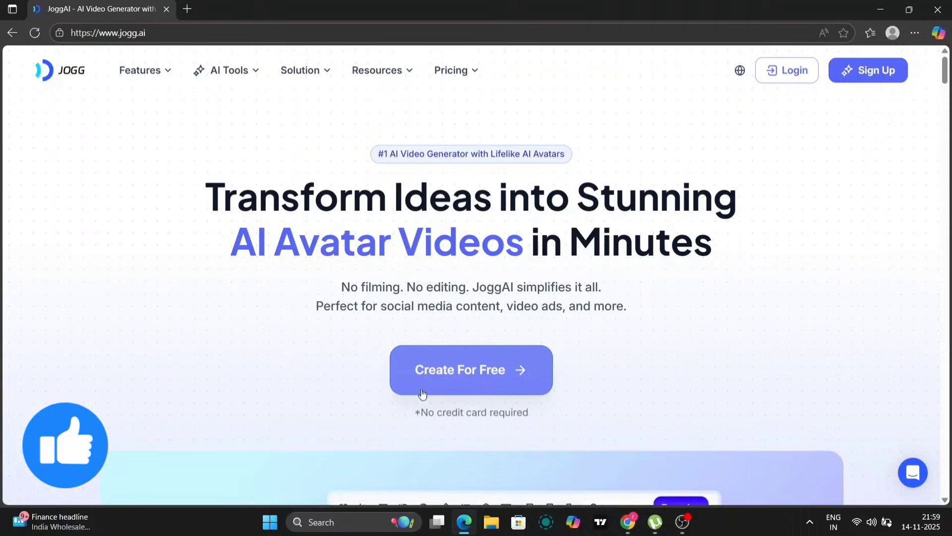
scroll(394, 334, "down", 2)
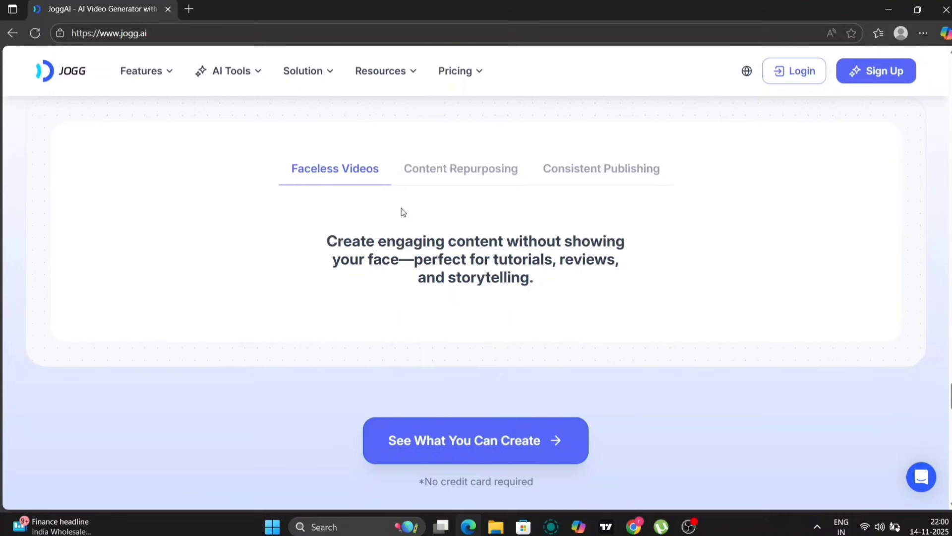
- Browse the Content Repurposing and Consistent Publishing use cases, then the all-tools overview
left_click(468, 181)
left_click(610, 170)
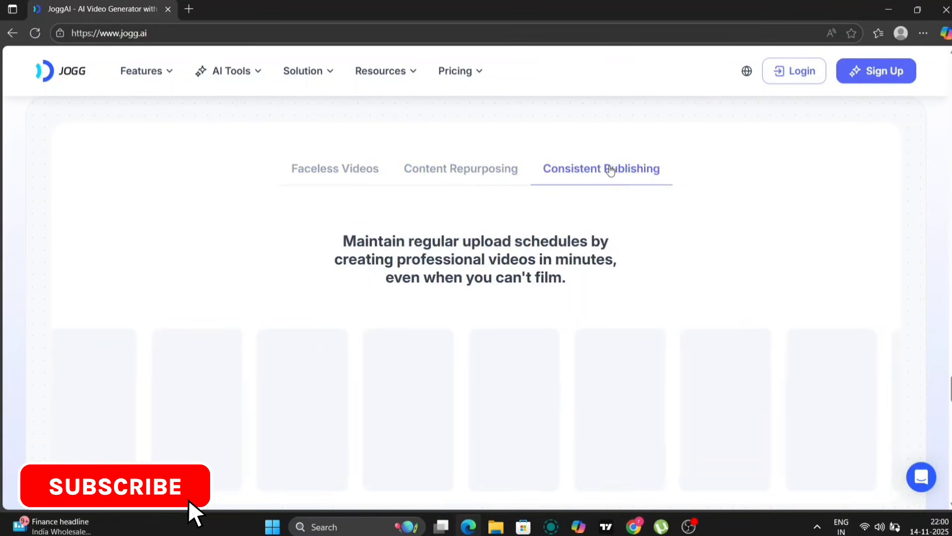
scroll(609, 170, "down", 5)
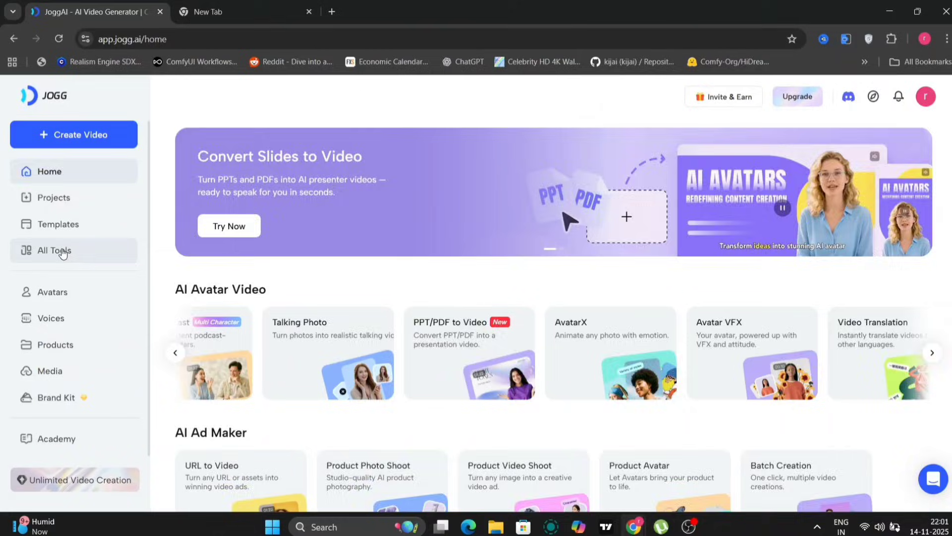
left_click(63, 252)
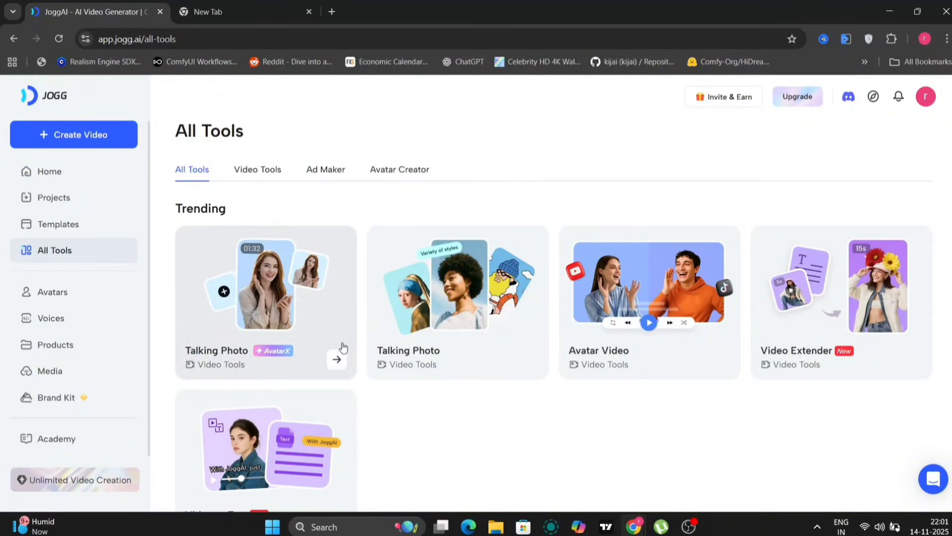
scroll(340, 350, "down", 2)
scroll(340, 346, "down", 1)
scroll(340, 346, "down", 2)
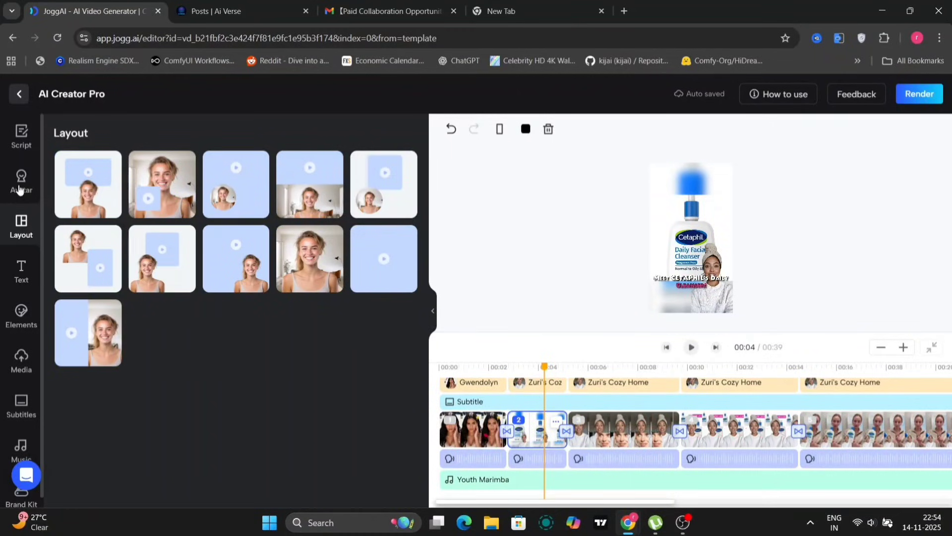
- Place the woman avatar in the scene preview and confirm it for the clip
left_click(21, 181)
left_click(106, 296)
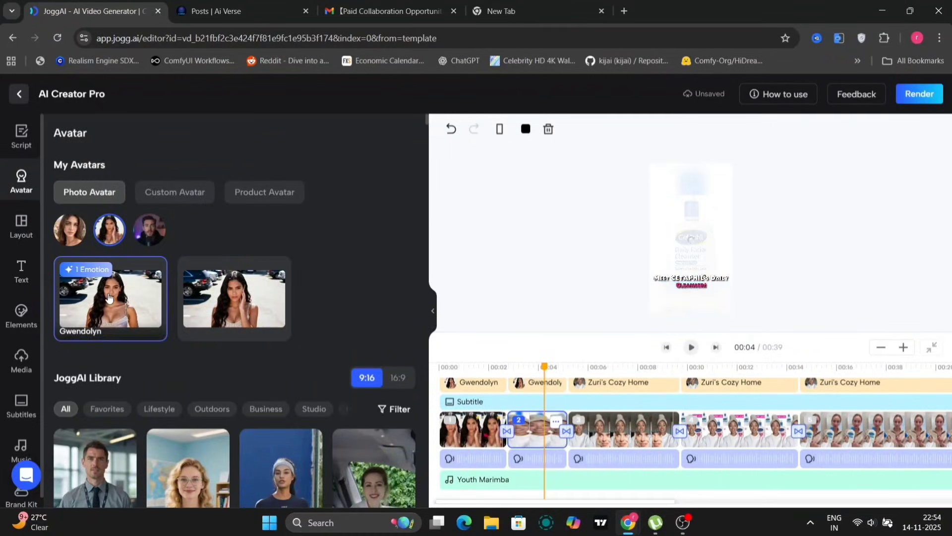
left_click(691, 224)
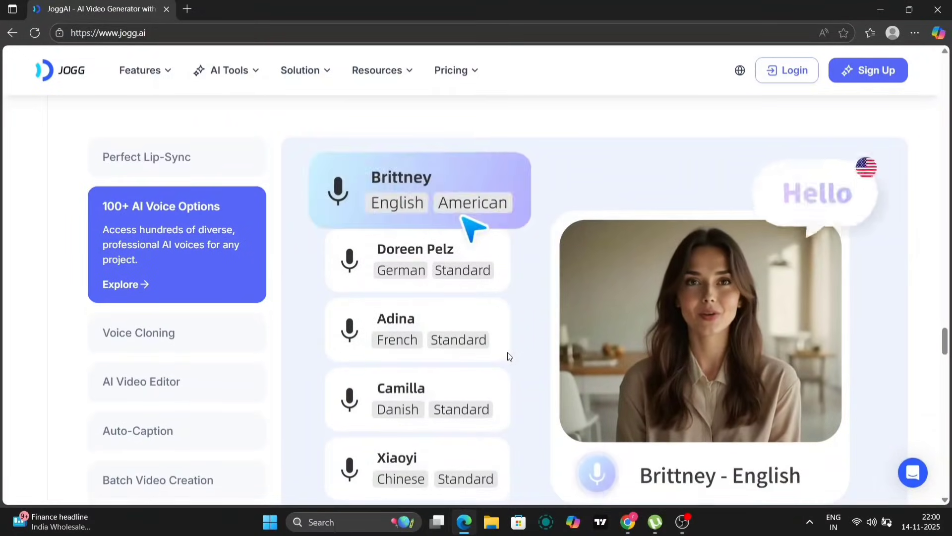
- Read the Voice Cloning, AI Video Editor and Auto-Caption feature descriptions
left_click(188, 333)
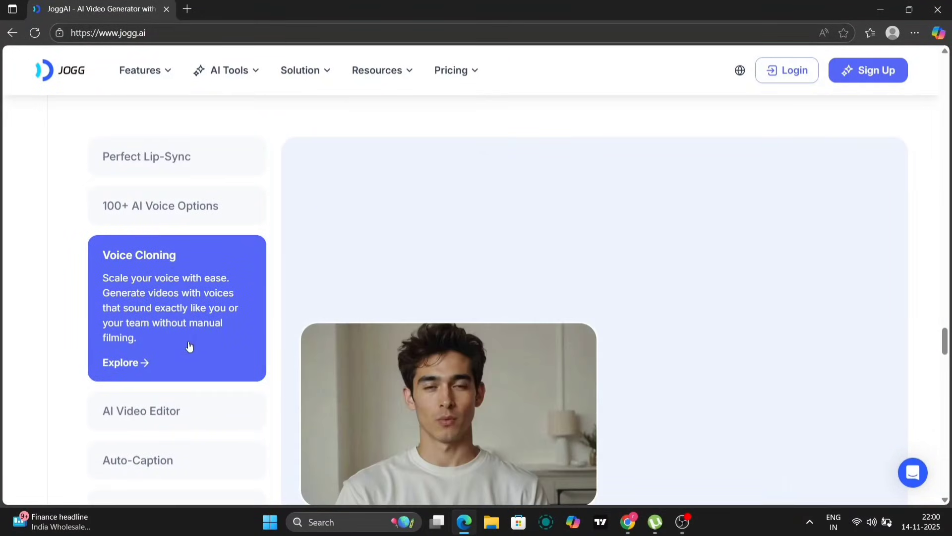
left_click(199, 408)
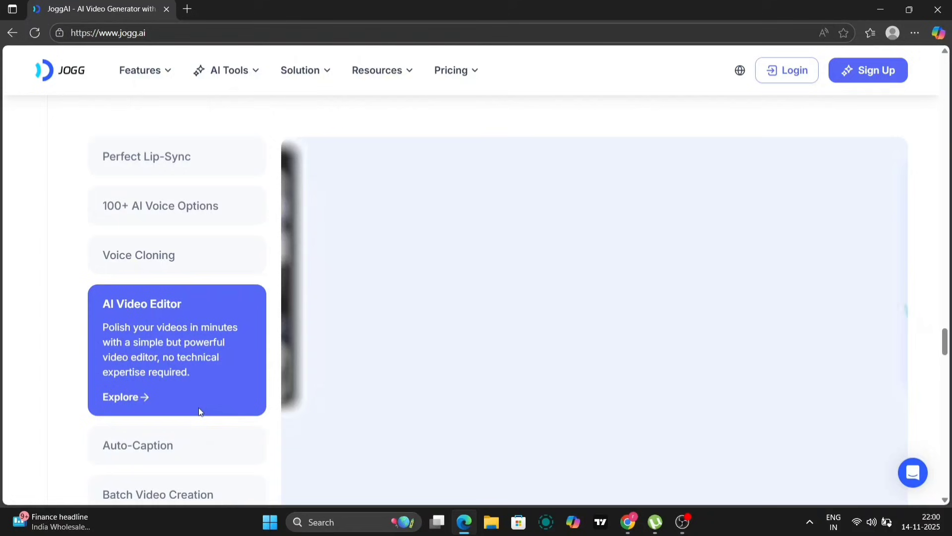
scroll(186, 444, "down", 2)
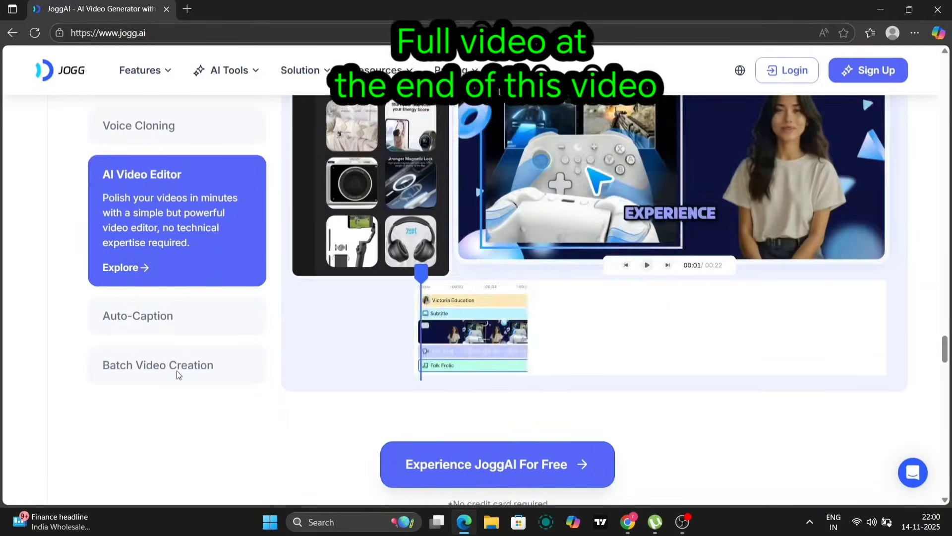
left_click(172, 330)
scroll(254, 420, "down", 3)
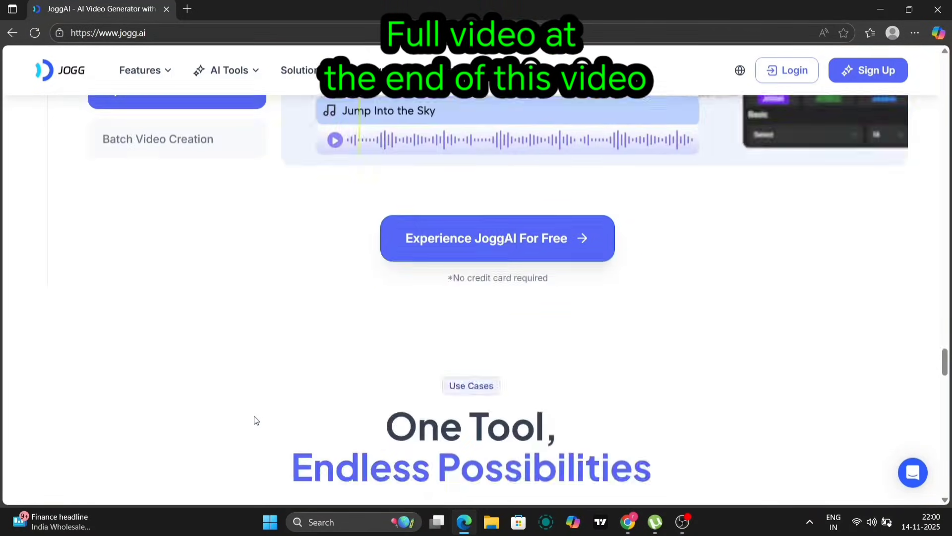
scroll(254, 420, "down", 4)
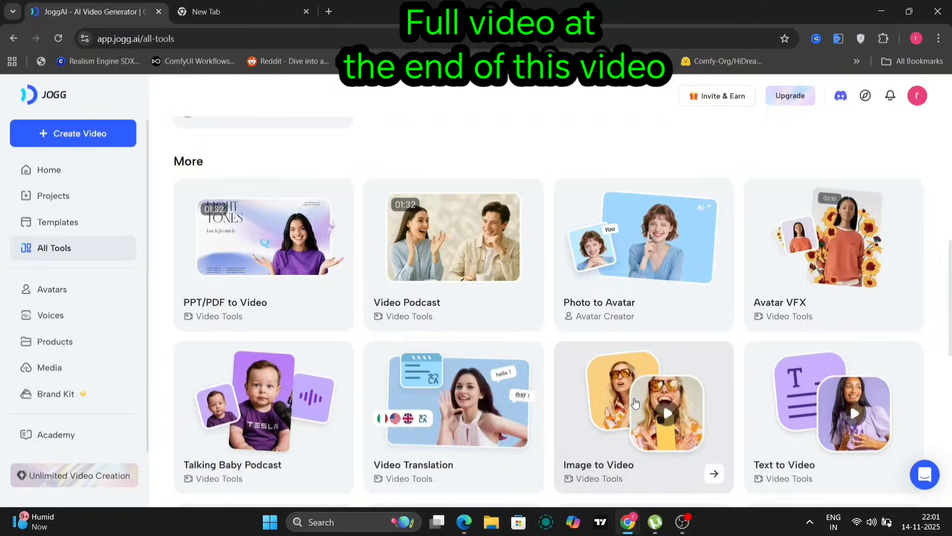
scroll(290, 313, "down", 4)
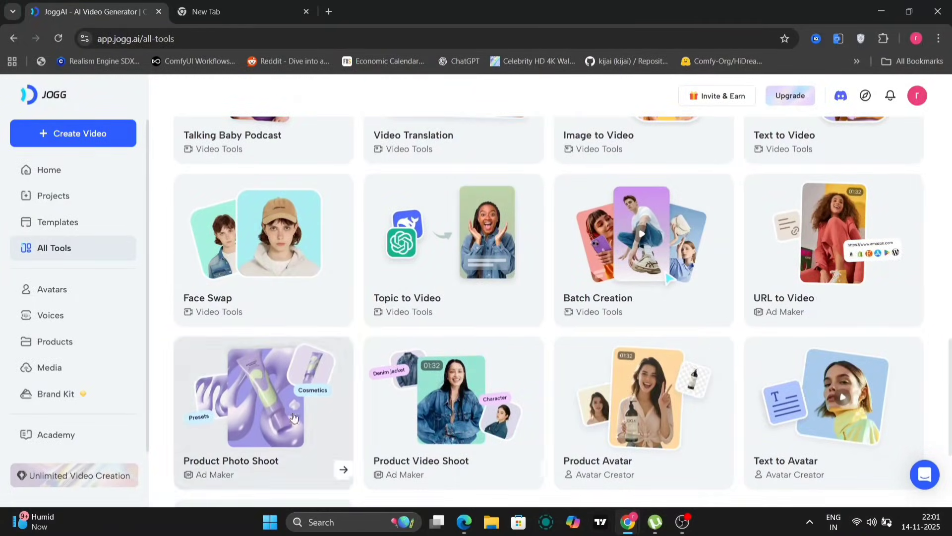
scroll(653, 441, "down", 2)
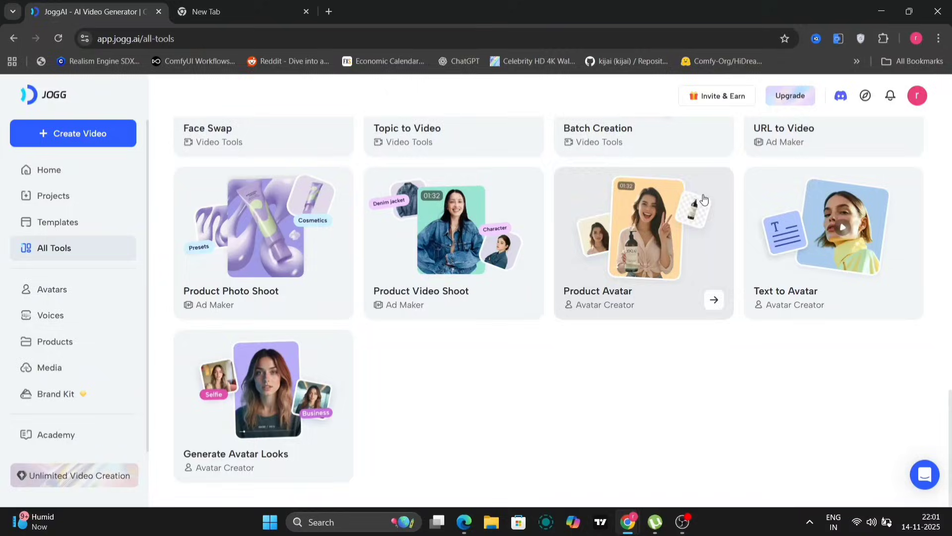
- Open Text to Avatar with the Social style and the Seedream 4.0 model
left_click(842, 270)
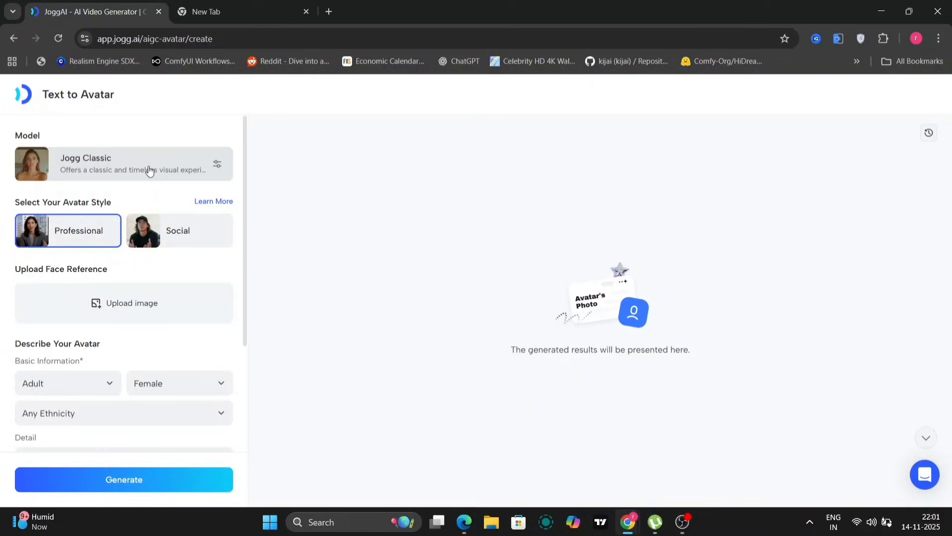
left_click(186, 166)
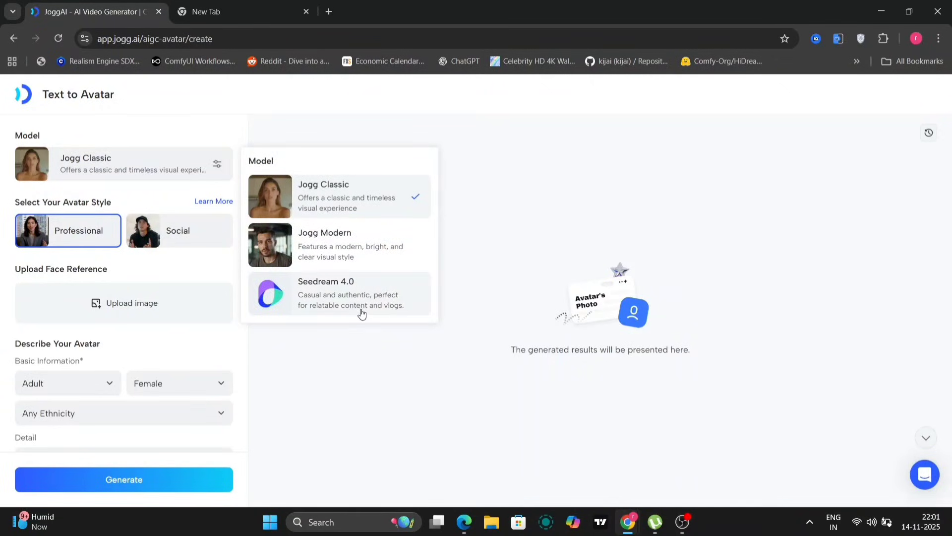
left_click(172, 238)
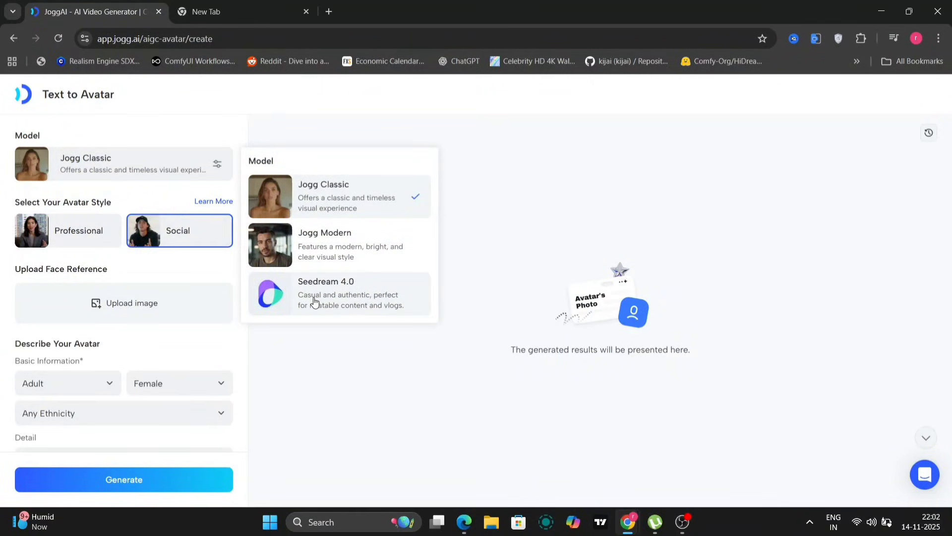
left_click(315, 302)
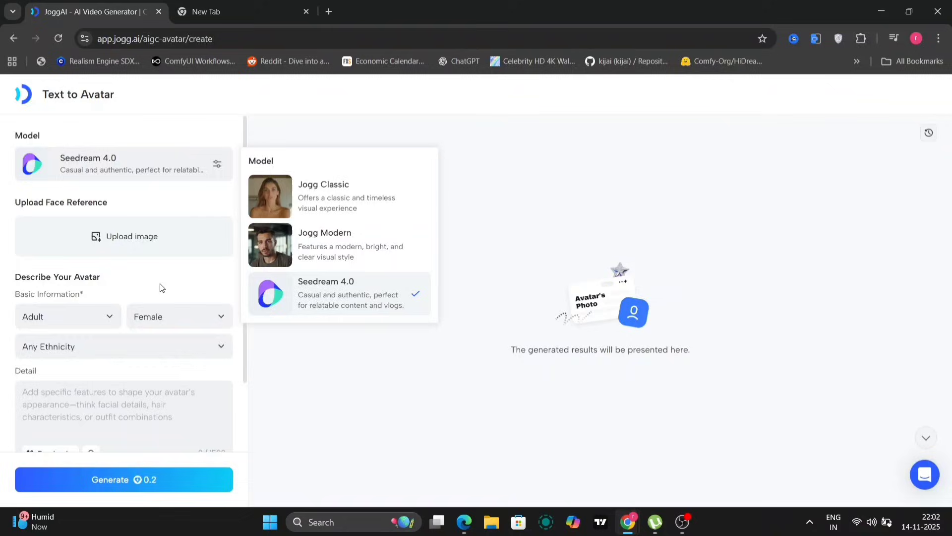
left_click(160, 288)
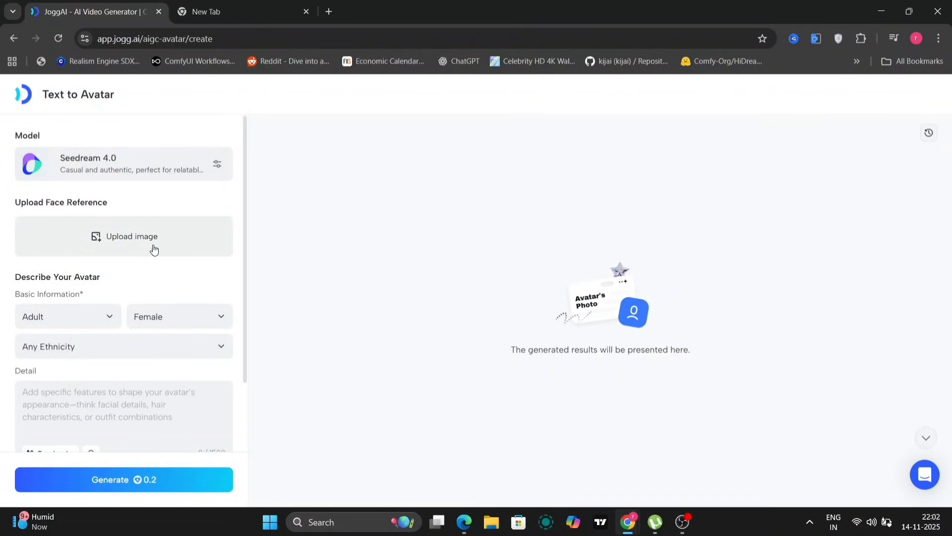
scroll(158, 292, "down", 1)
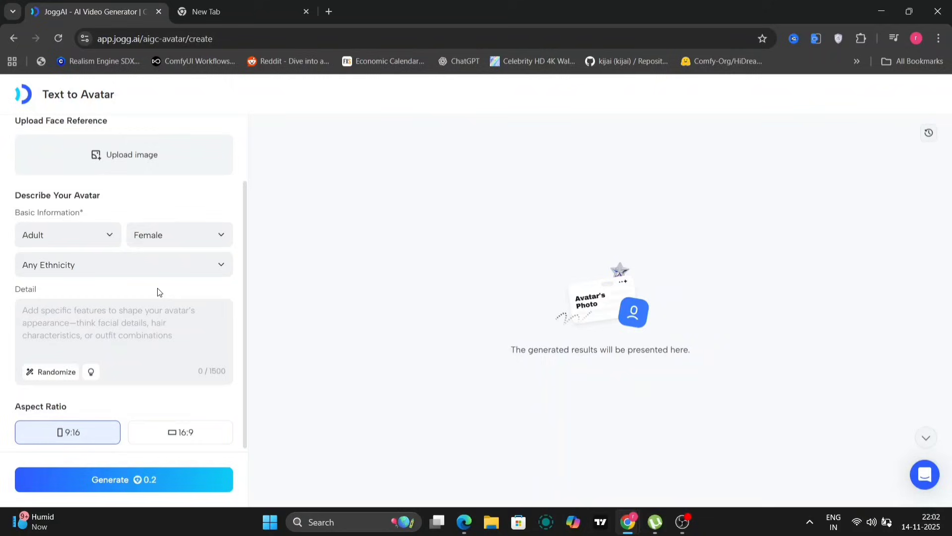
- Keep Adult as the age group and paste the photoreal car-park prompt into Detail
left_click(77, 266)
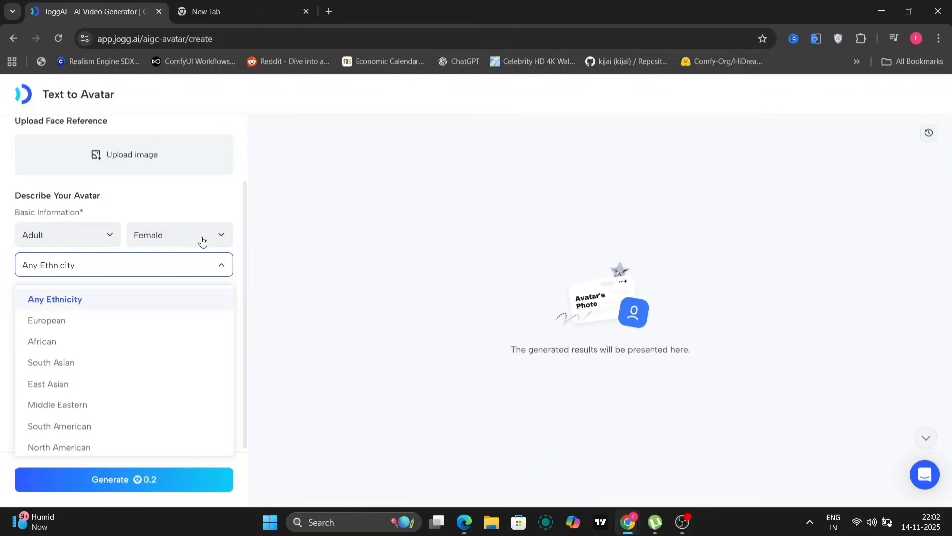
left_click(74, 230)
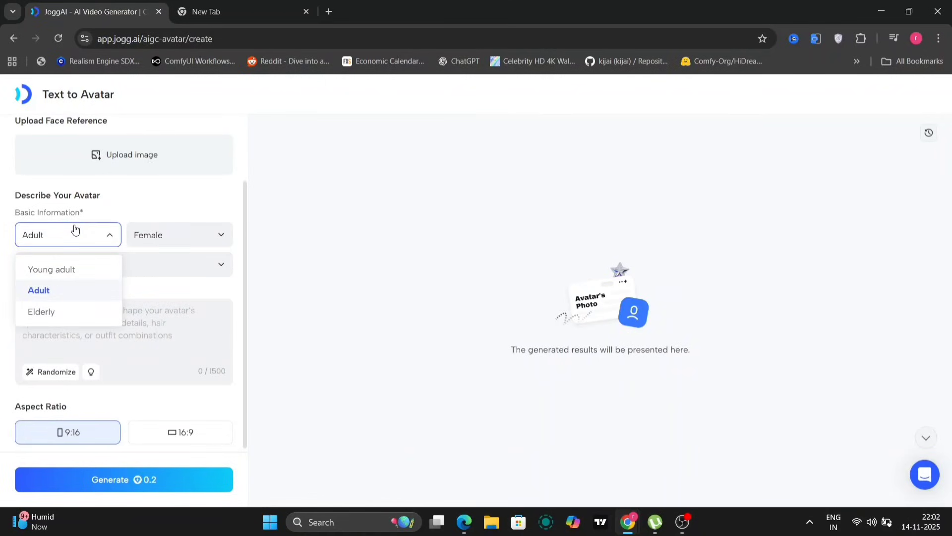
left_click(69, 291)
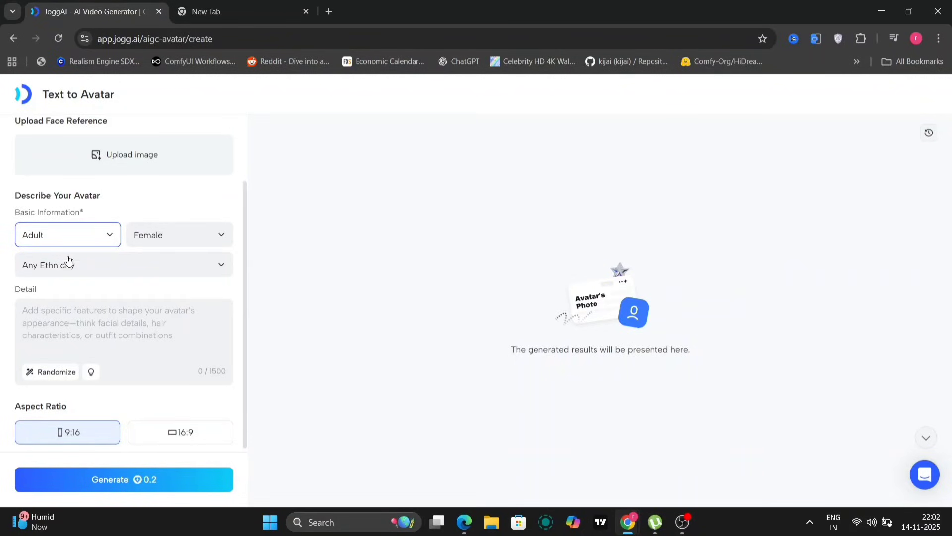
left_click(122, 344)
key("ctrl+v")
scroll(122, 344, "up", 2)
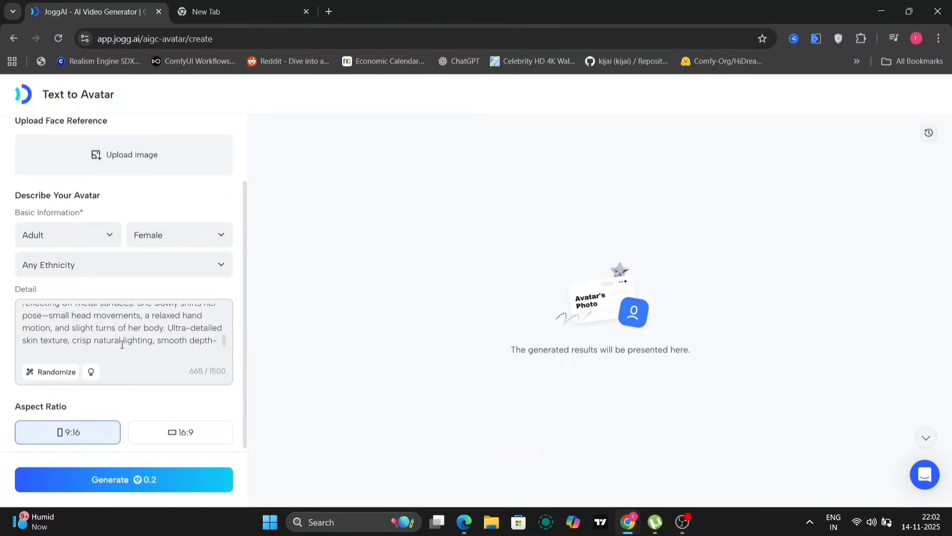
scroll(122, 344, "up", 2)
scroll(122, 344, "up", 2)
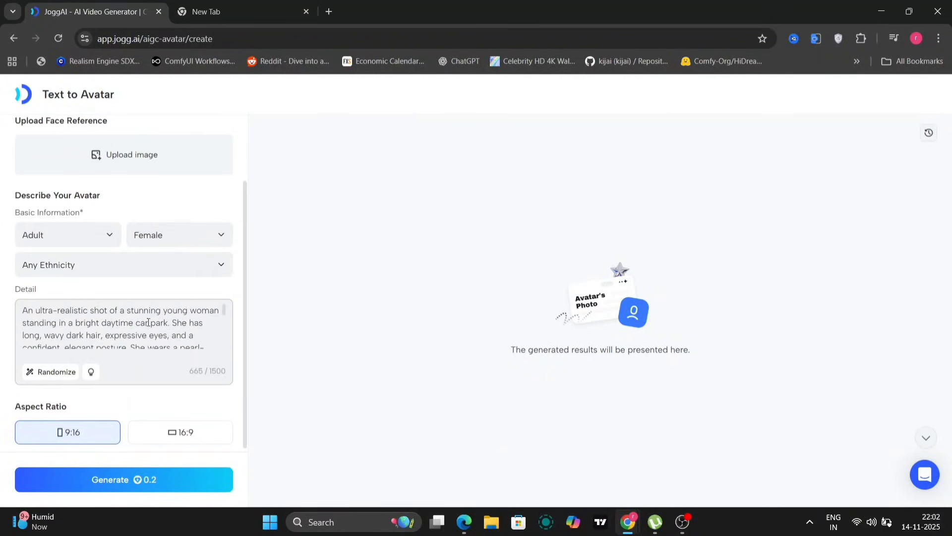
scroll(171, 331, "down", 1)
scroll(171, 331, "down", 1)
scroll(171, 331, "down", 2)
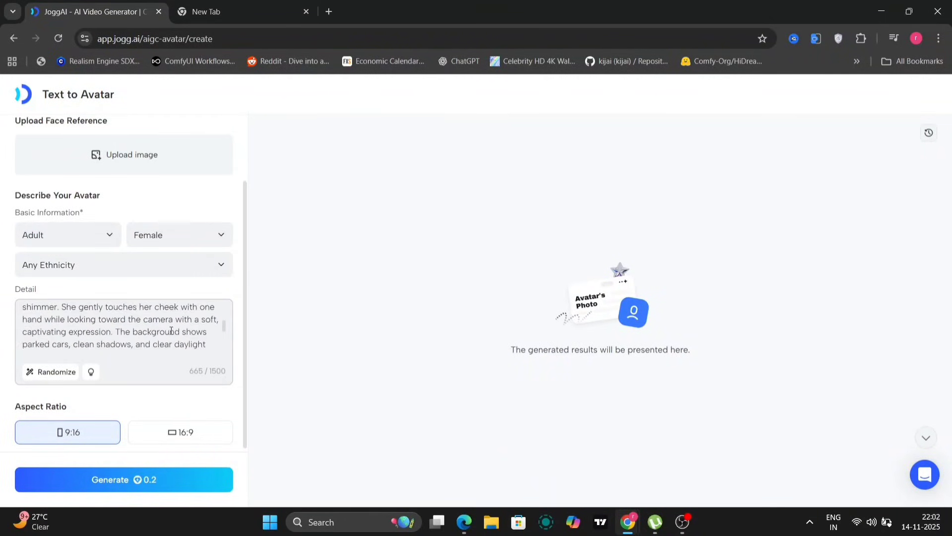
scroll(172, 330, "down", 2)
scroll(171, 330, "down", 2)
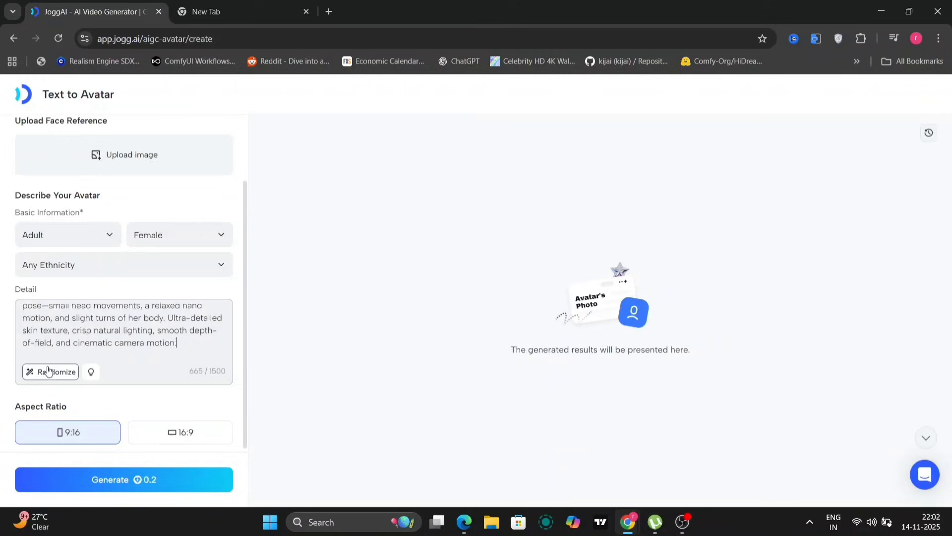
- Apply a random keyword combination from the Detail Prompt Generator as the avatar detail
left_click(91, 372)
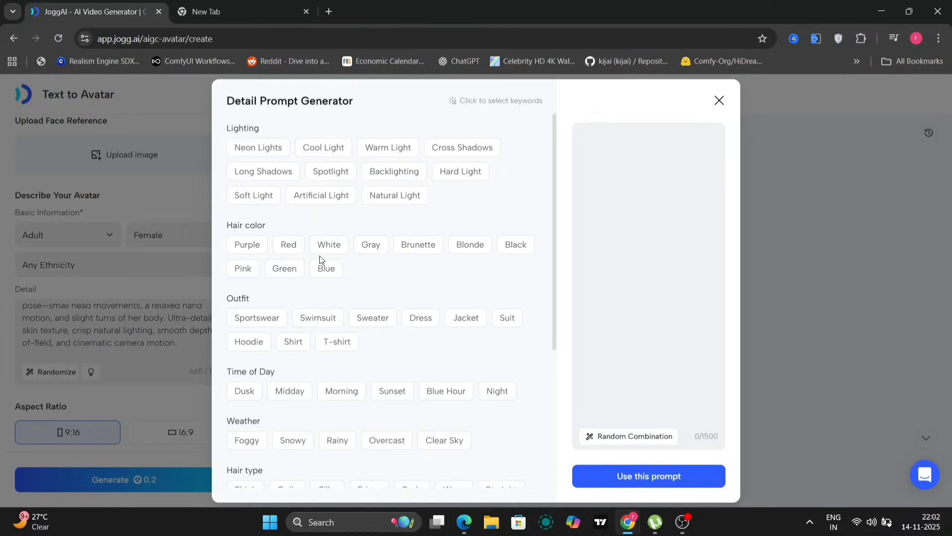
scroll(346, 283, "down", 1)
scroll(346, 284, "down", 2)
scroll(346, 284, "down", 1)
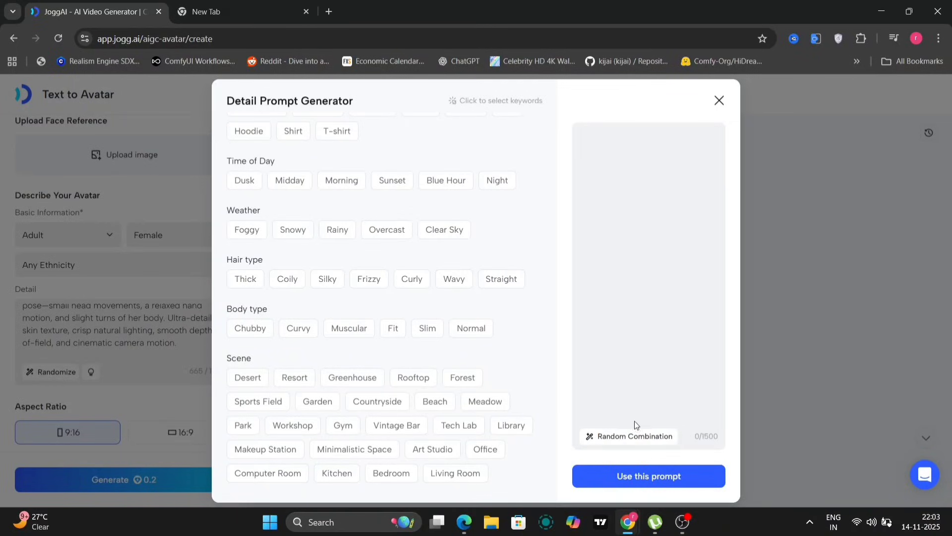
left_click(635, 437)
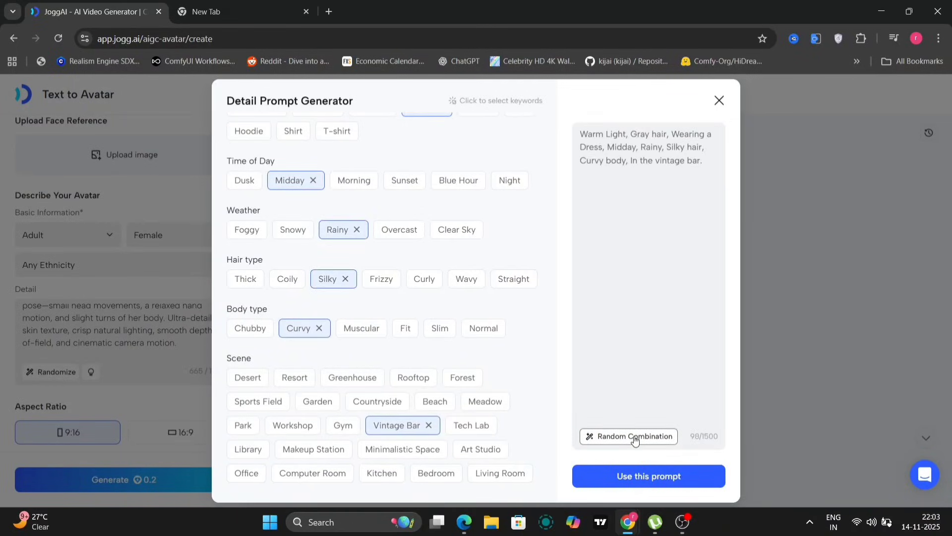
mouse_move(526, 326)
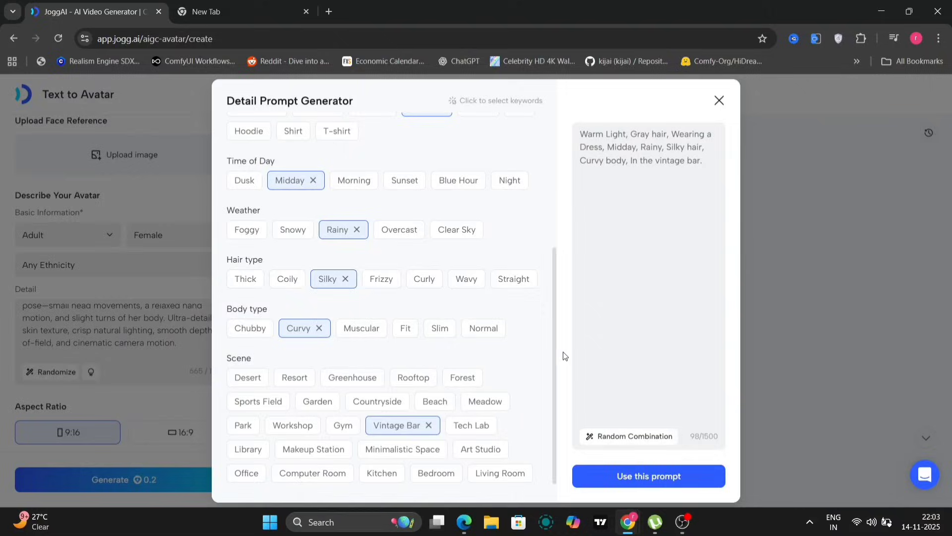
left_click(626, 476)
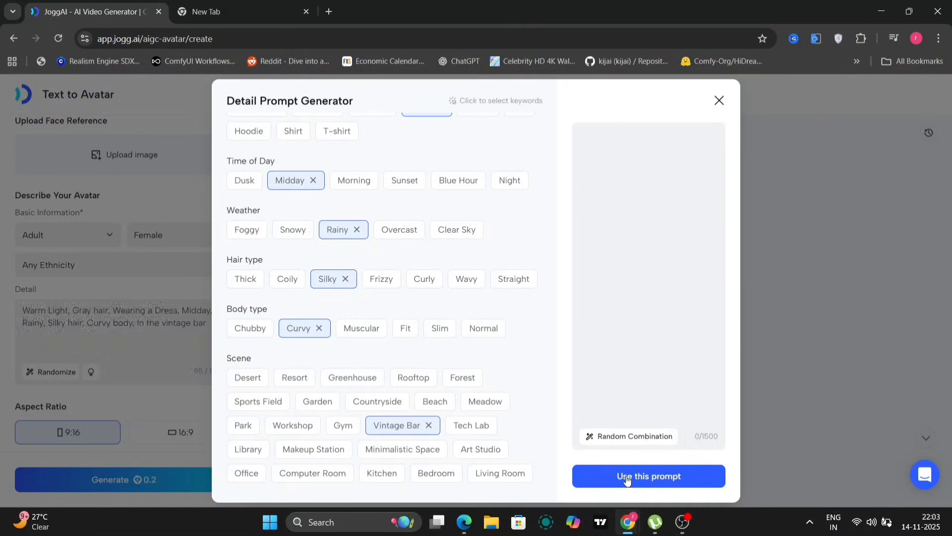
scroll(101, 342, "up", 1)
scroll(102, 341, "down", 1)
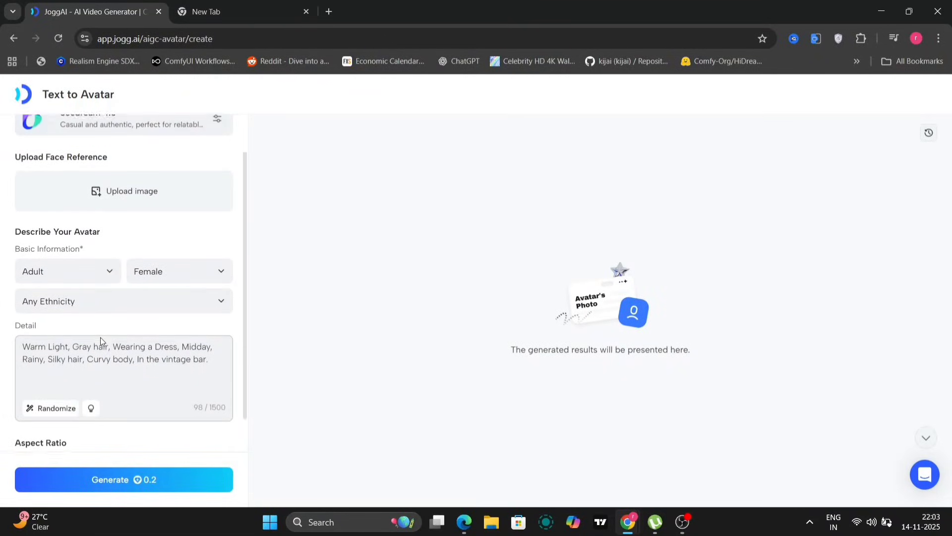
- Replace the detail with the car-park prompt and generate 16:9 North American photos
key("ctrl+a")
key("BackSpace")
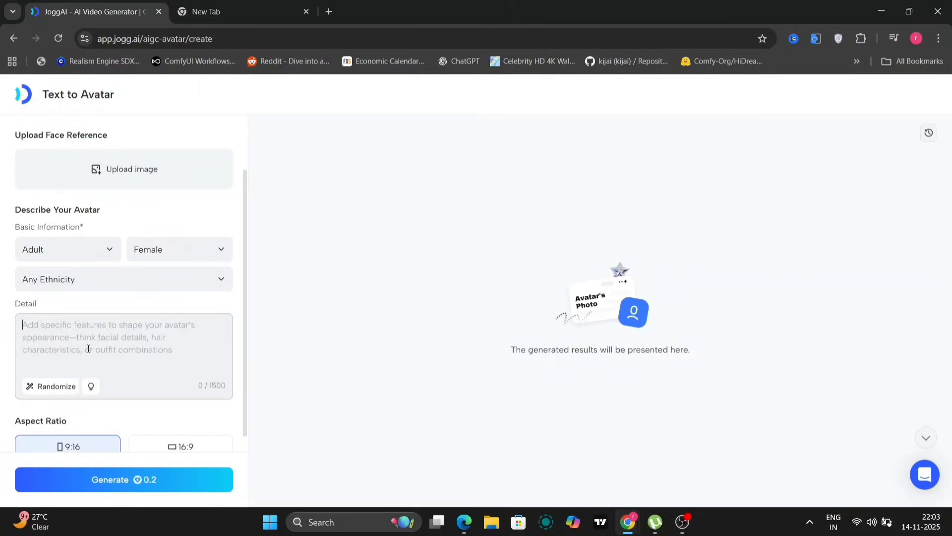
key("ctrl+v")
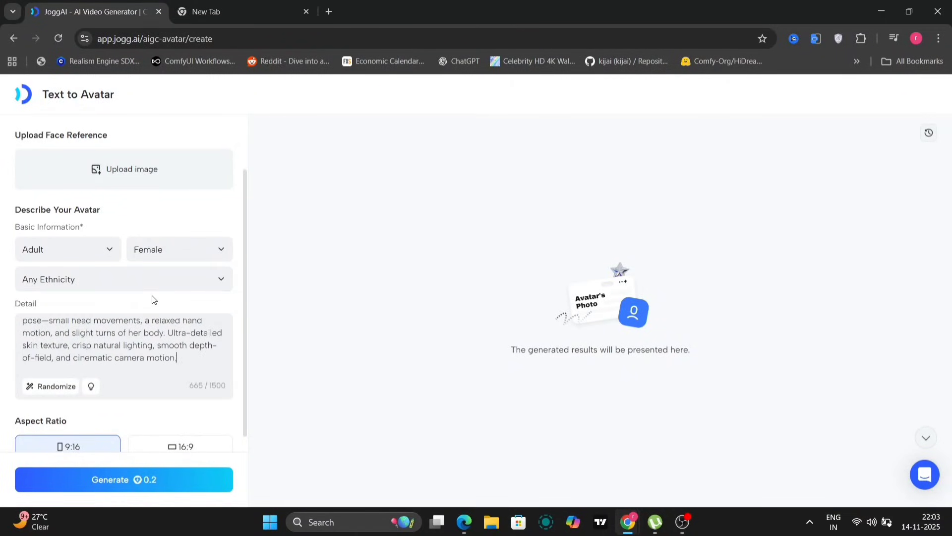
left_click(166, 283)
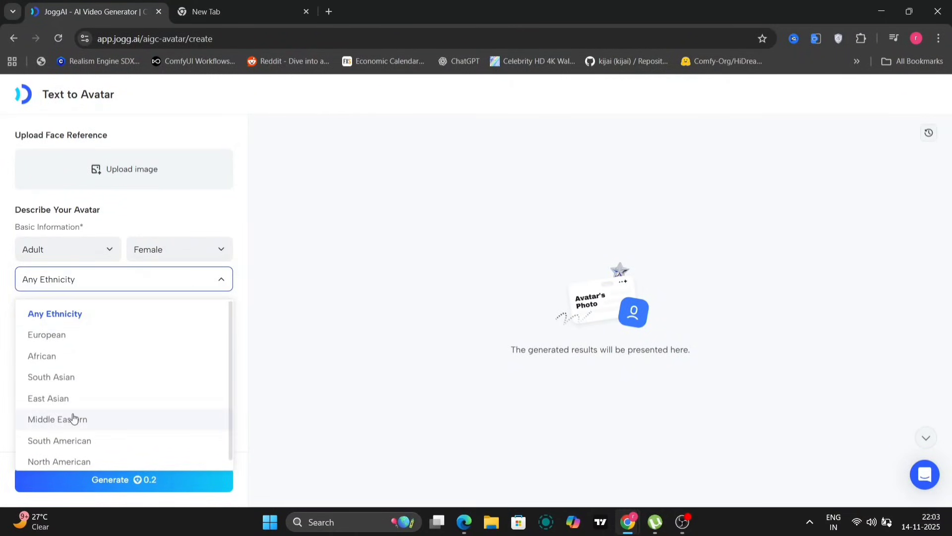
left_click(69, 462)
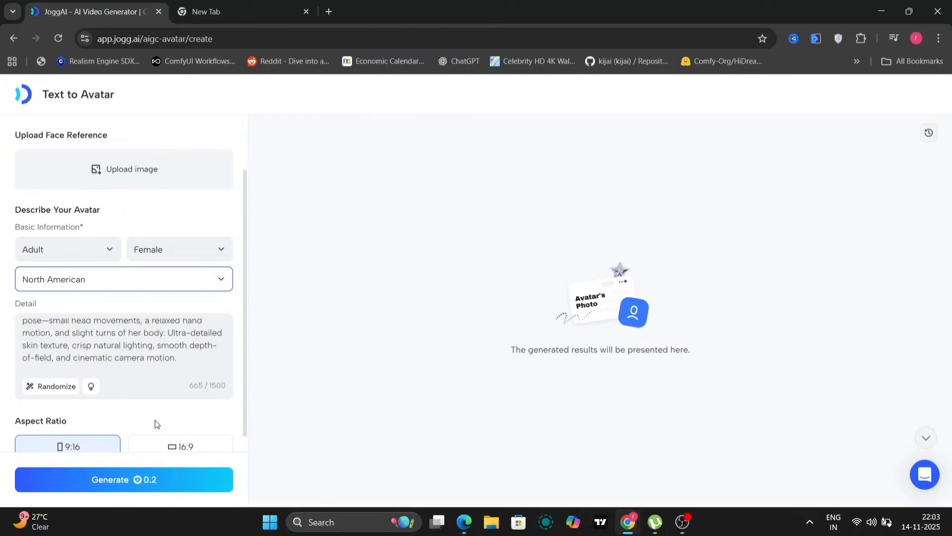
scroll(155, 421, "down", 1)
left_click(173, 434)
left_click(156, 483)
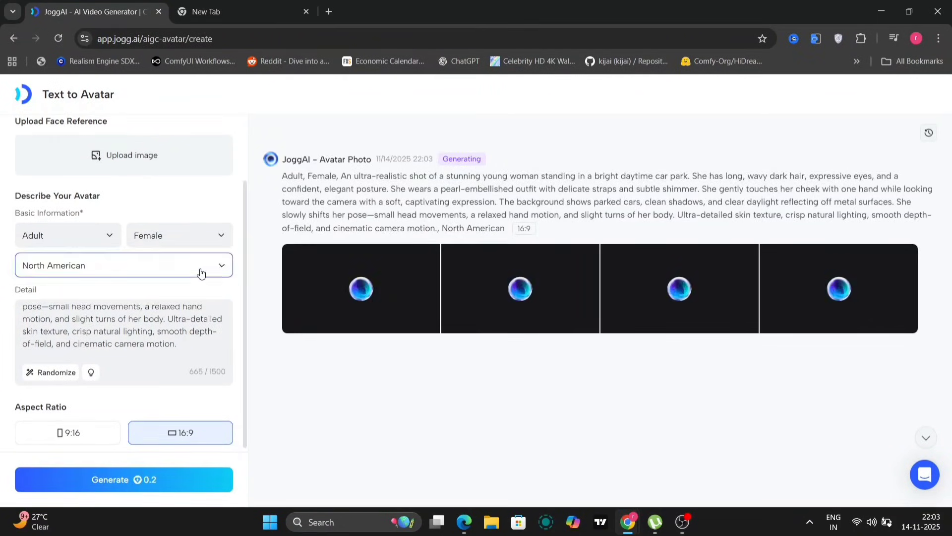
- Generate the South American variant and enlarge the first new photo
left_click(204, 266)
left_click(89, 422)
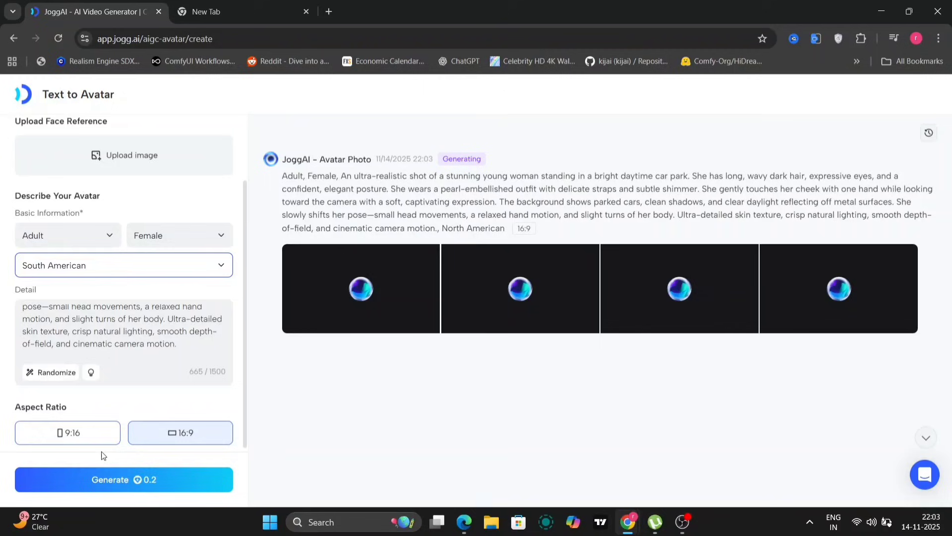
left_click(139, 479)
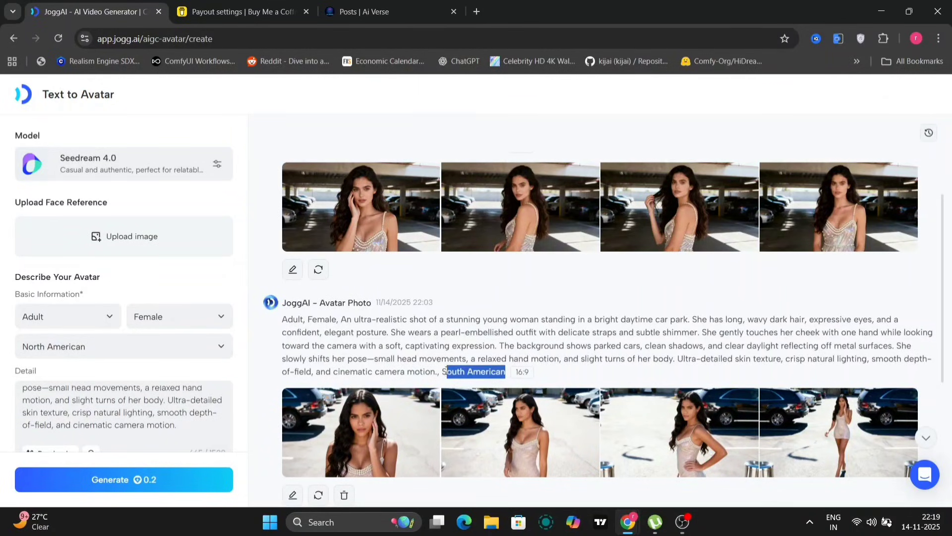
mouse_move(361, 432)
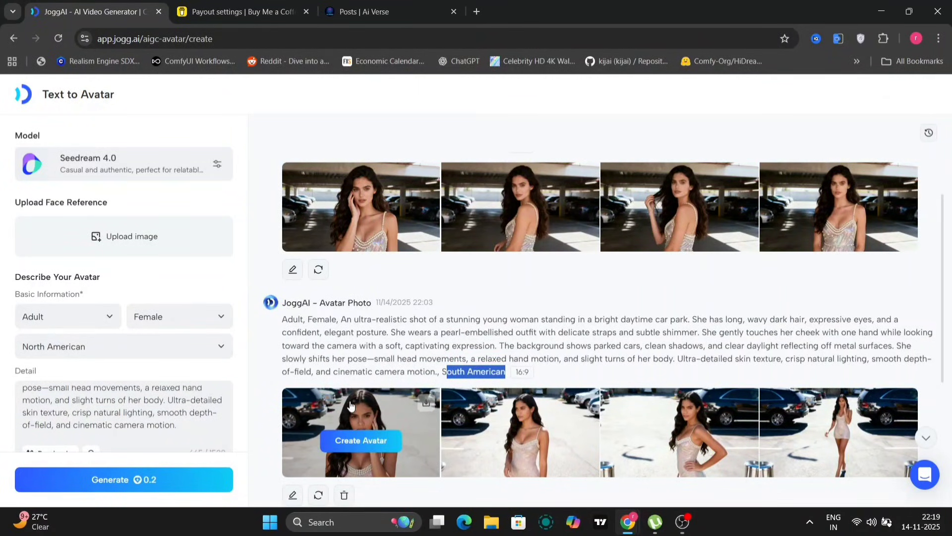
left_click(351, 405)
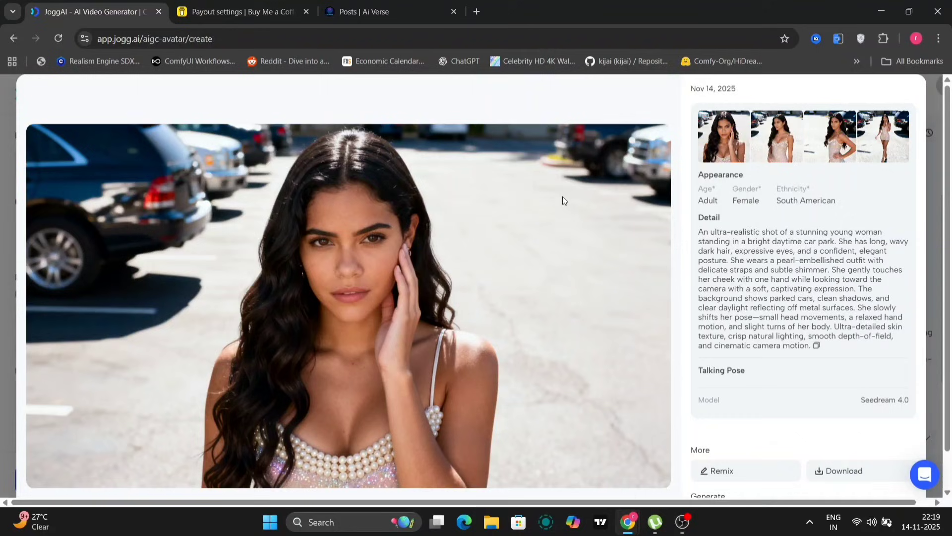
left_click(846, 146)
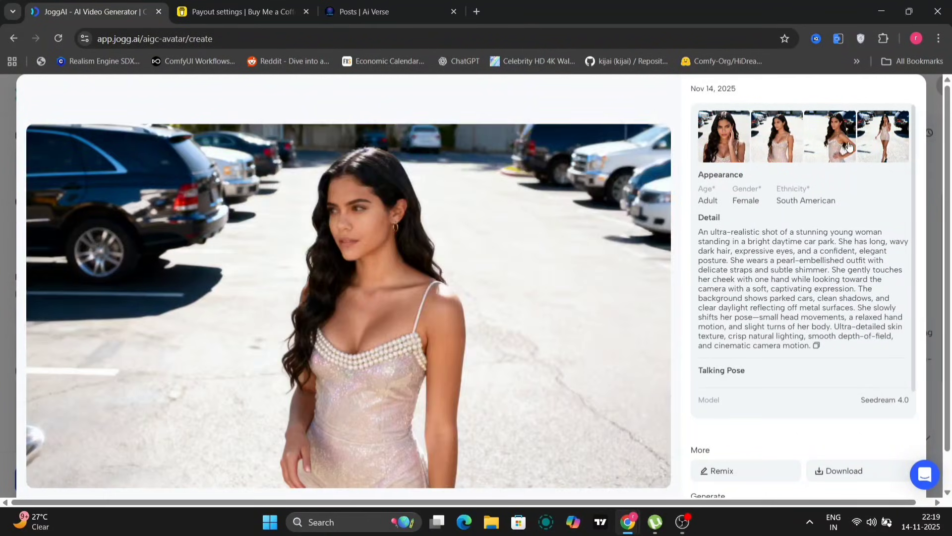
left_click(848, 146)
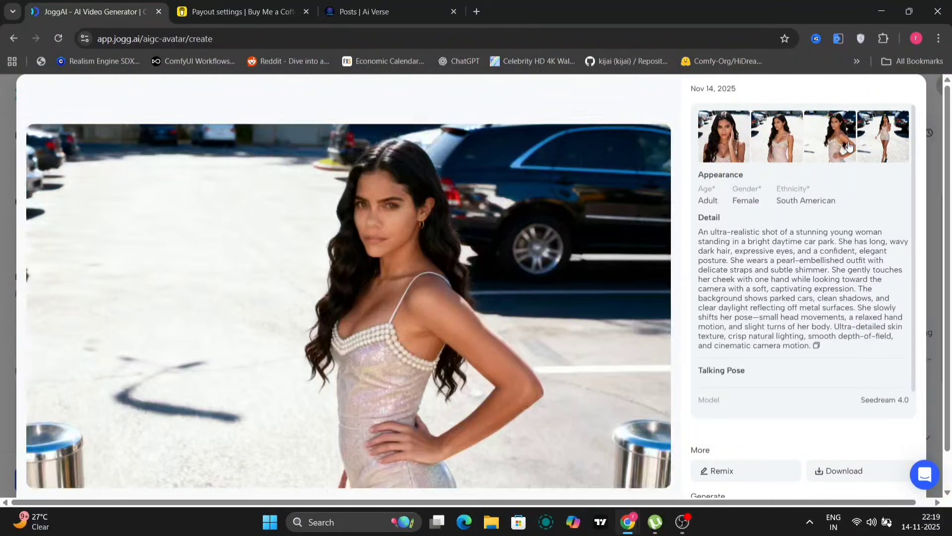
left_click(893, 133)
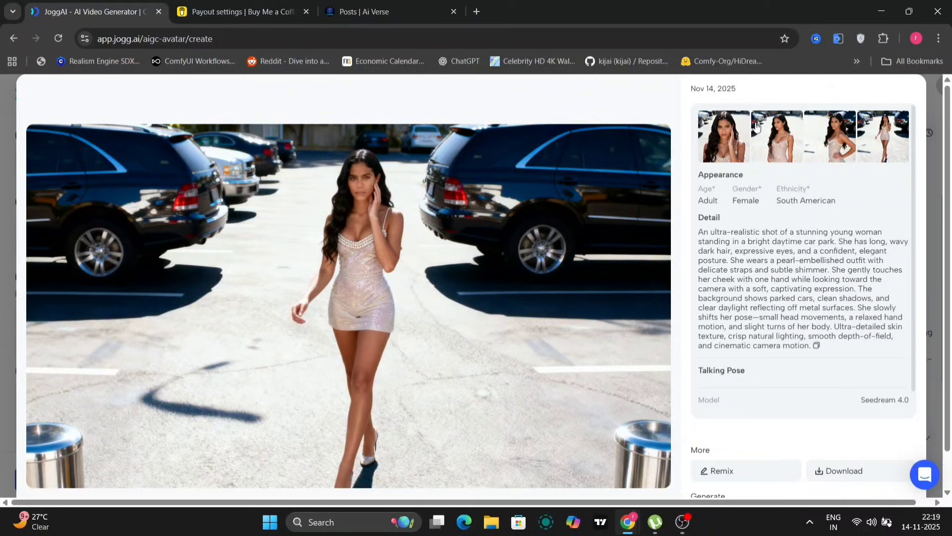
left_click(715, 128)
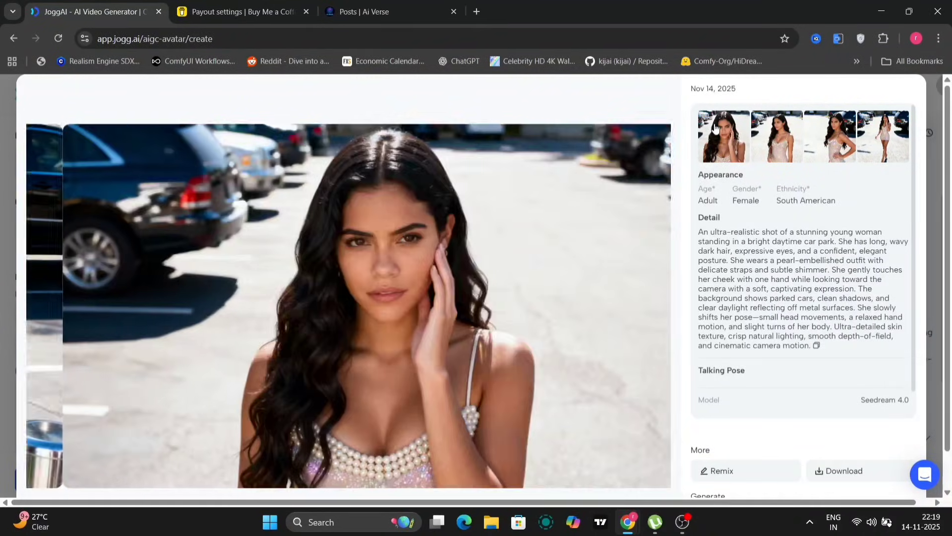
scroll(528, 335, "down", 1)
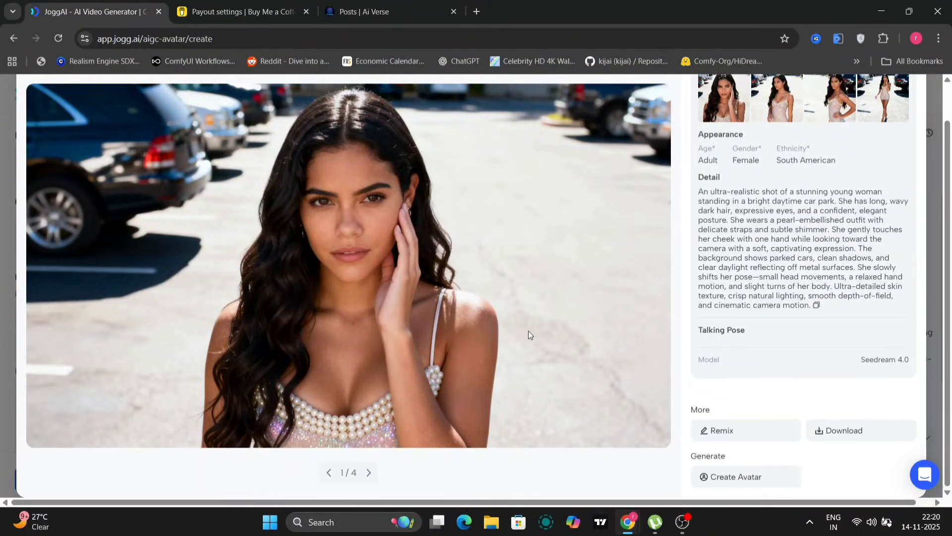
- Create an avatar from this portrait using Avatar 2.0 Pro and the Calm motion preset
left_click(720, 480)
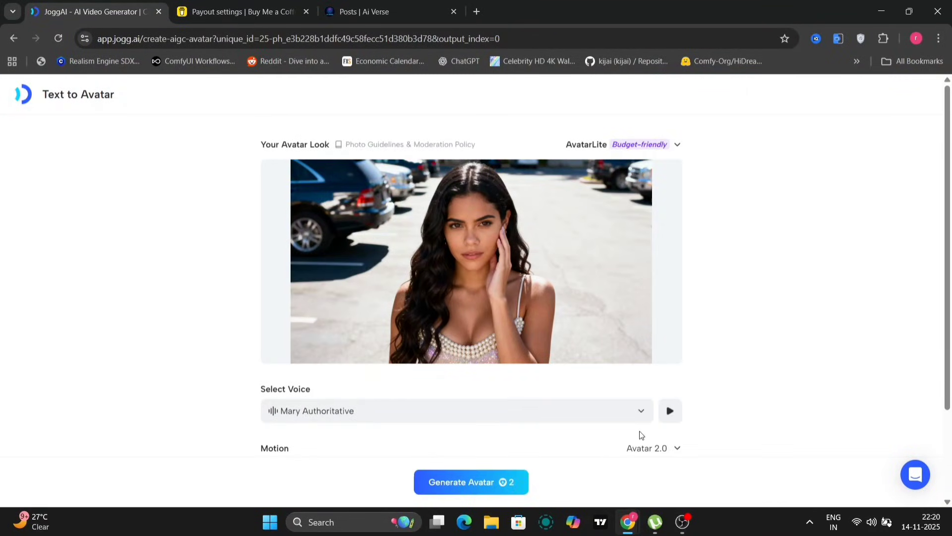
scroll(640, 434, "down", 3)
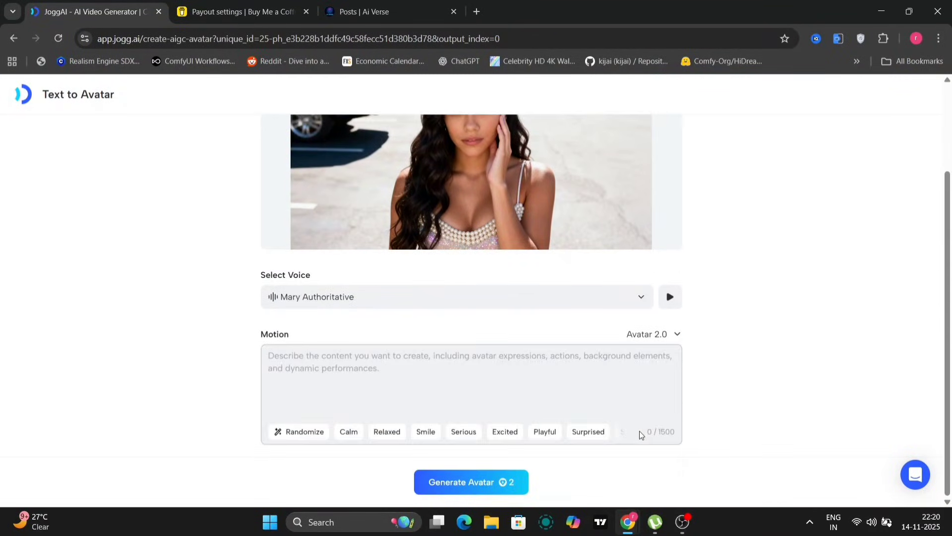
left_click(674, 337)
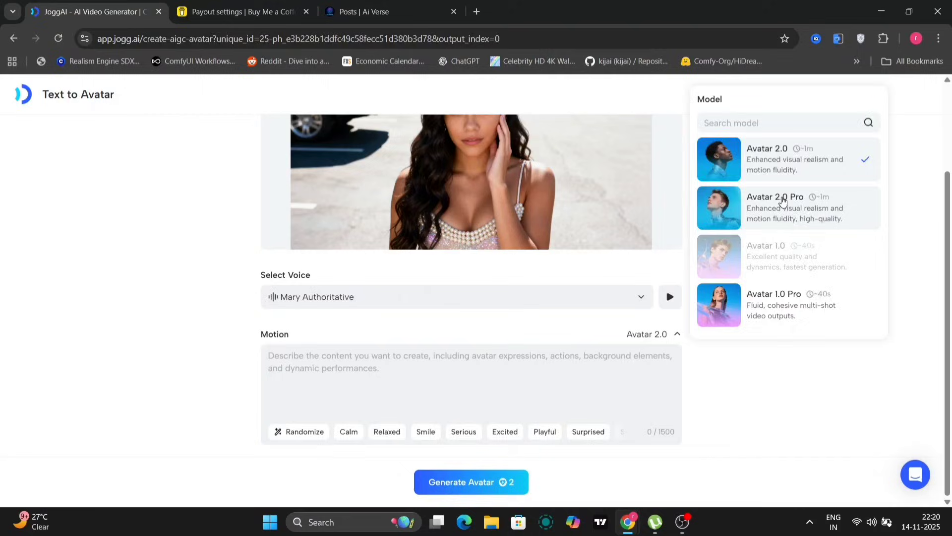
left_click(782, 201)
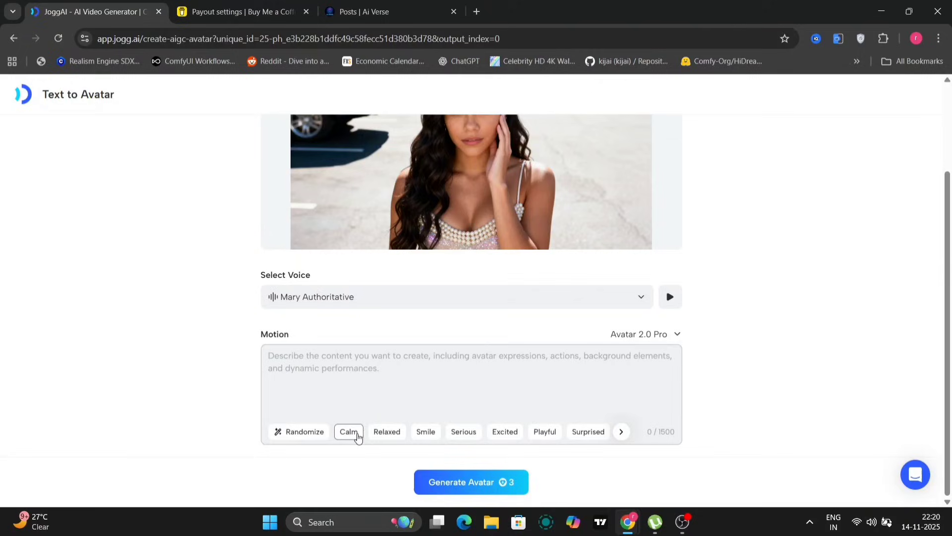
left_click(348, 432)
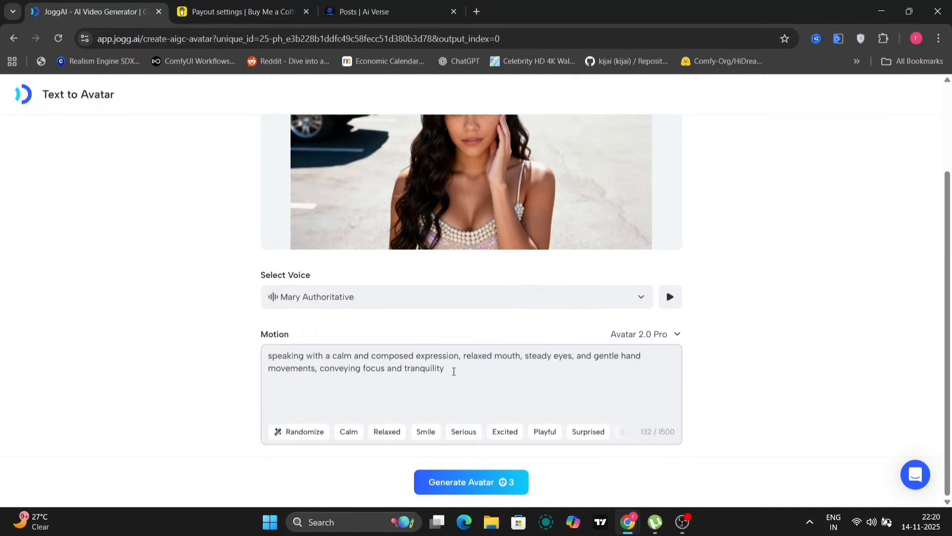
- Open the voice library filtered to female voices
left_click(643, 298)
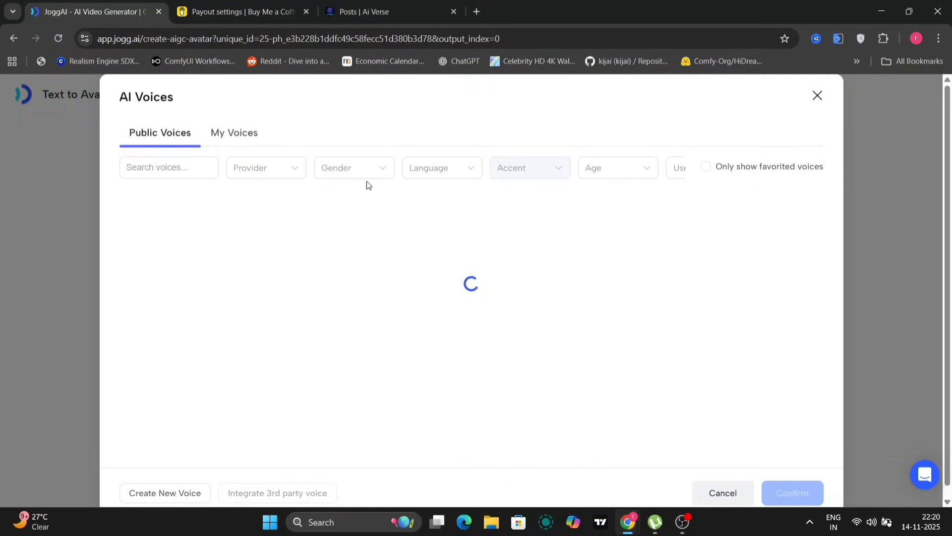
left_click(377, 171)
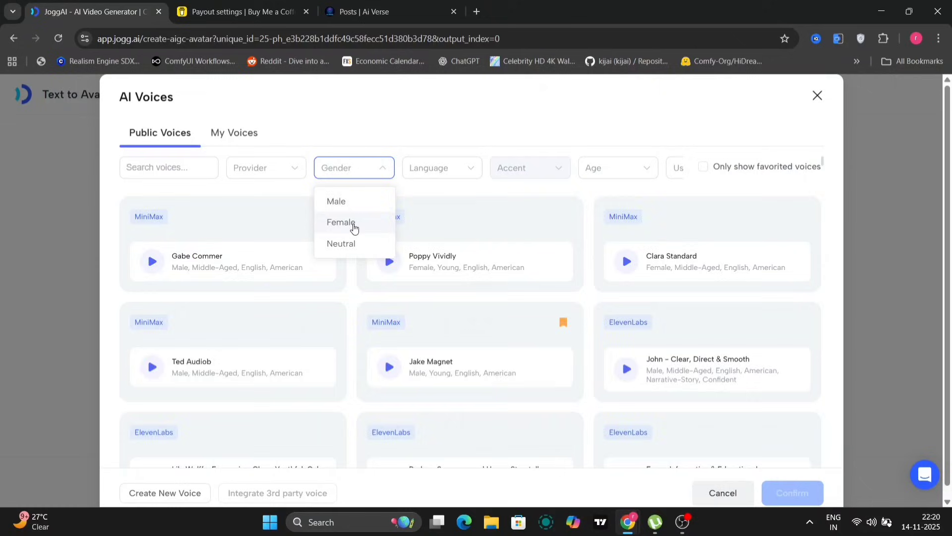
left_click(354, 225)
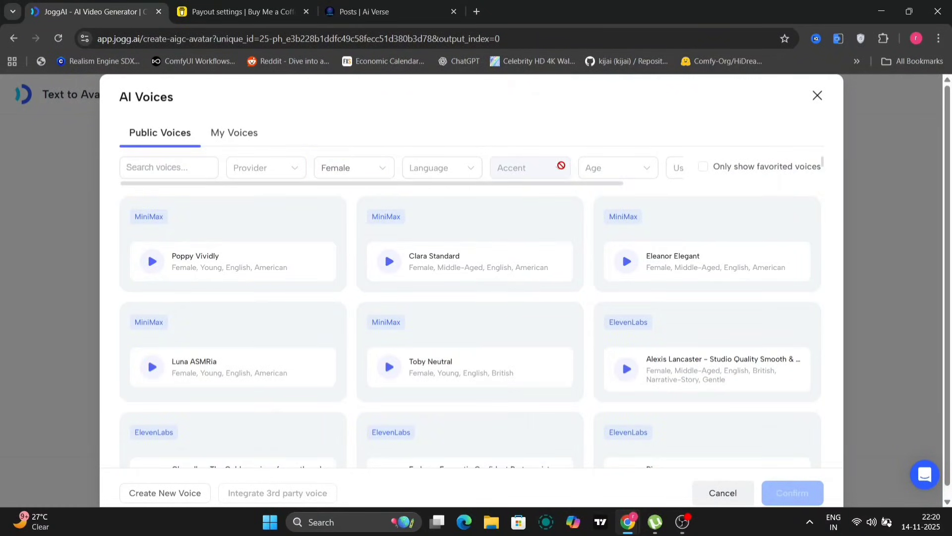
scroll(241, 387, "down", 5)
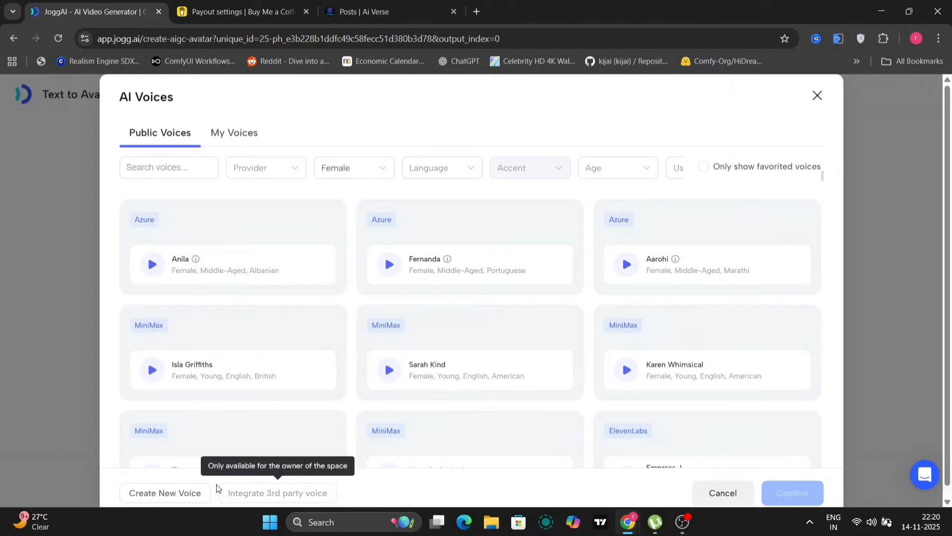
- Check the voice-cloning providers, then favourite and select Hazel
left_click(189, 494)
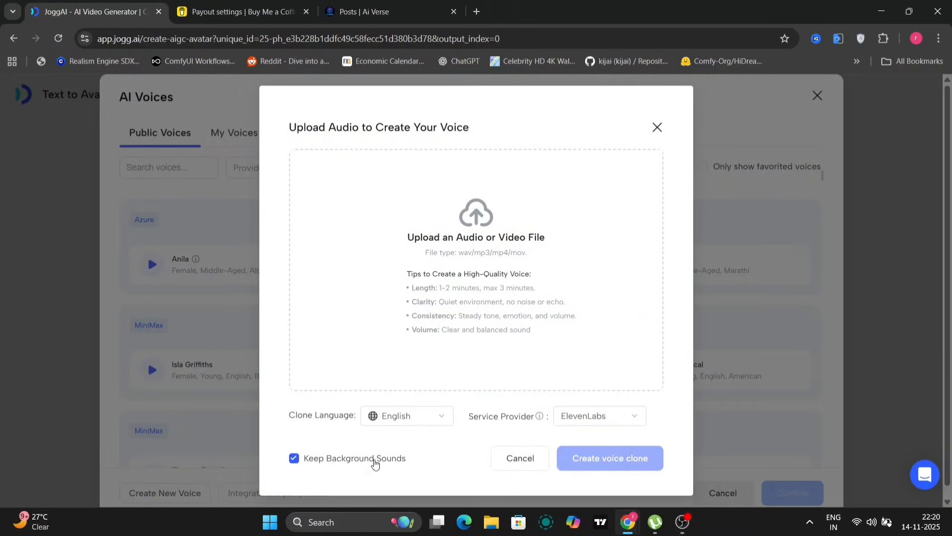
left_click(623, 415)
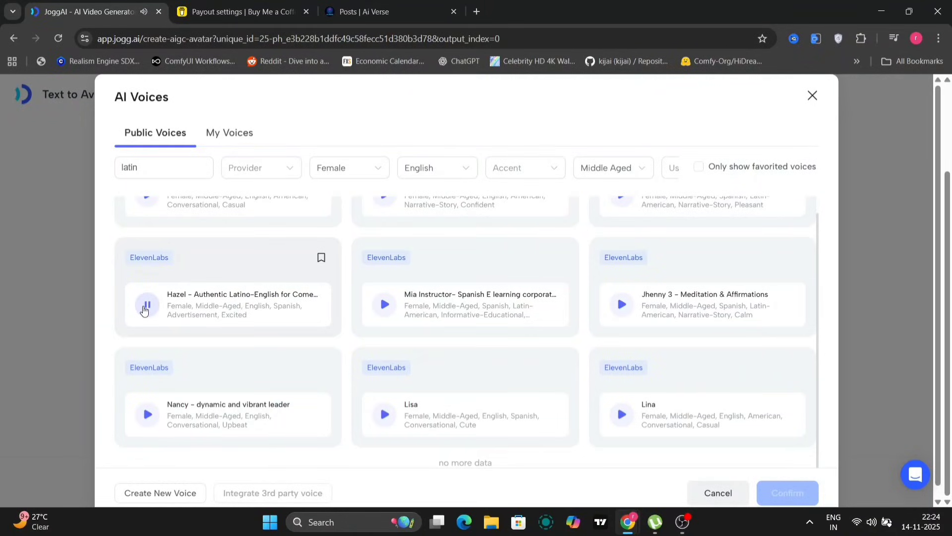
left_click(321, 258)
left_click(254, 267)
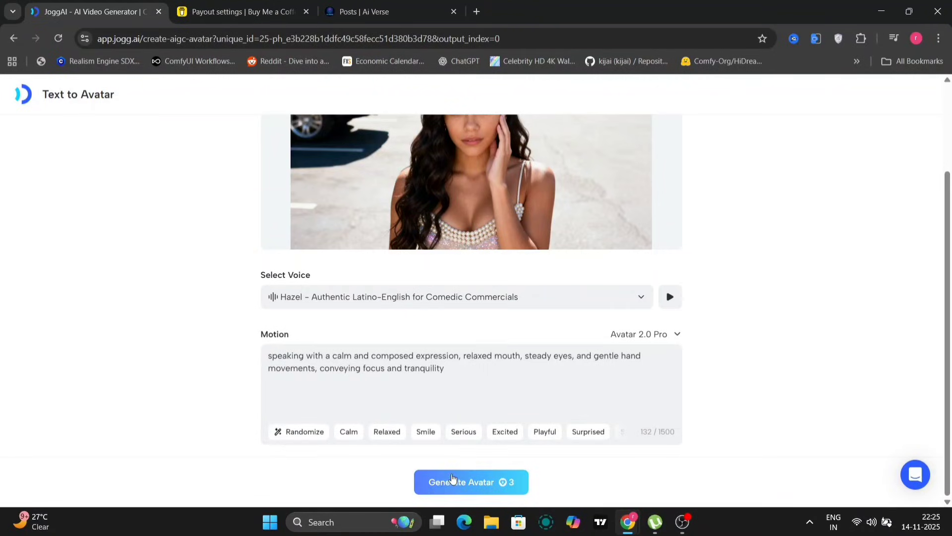
- Generate the avatar with the Neutral emotion, keeping AvatarX as the model
left_click(456, 480)
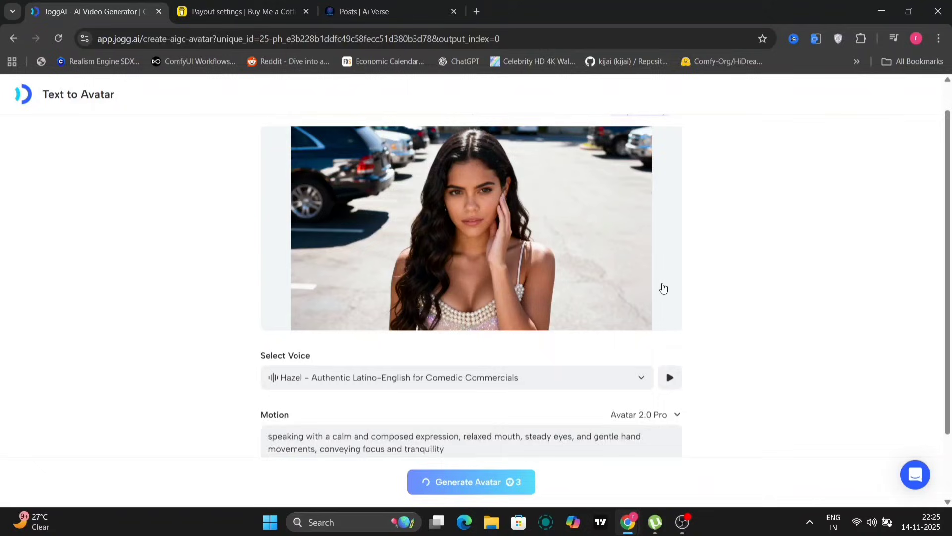
scroll(662, 282, "up", 2)
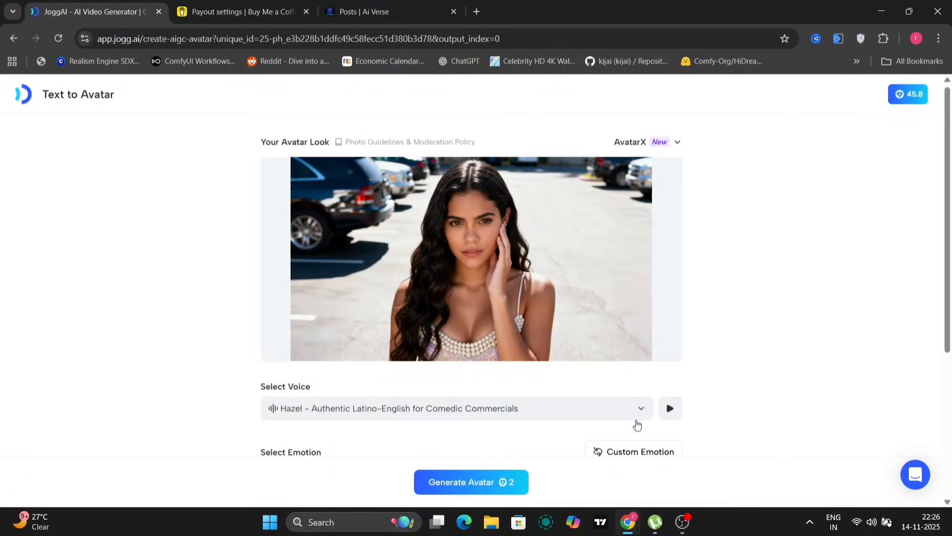
left_click(674, 142)
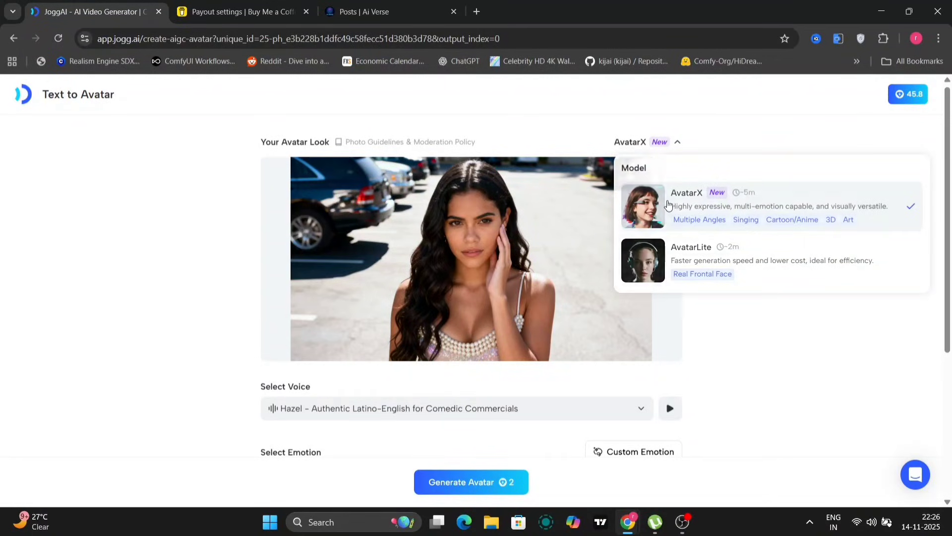
left_click(667, 206)
scroll(739, 272, "down", 3)
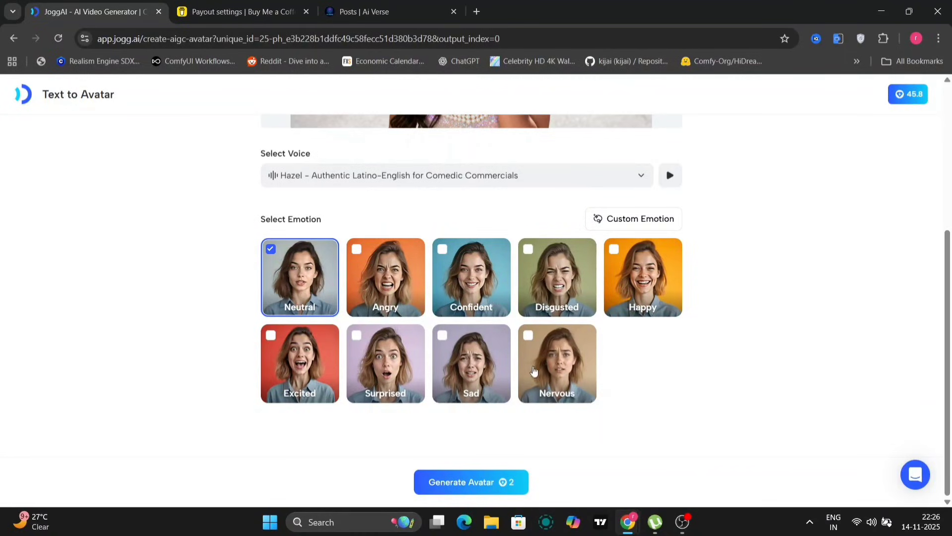
mouse_move(467, 482)
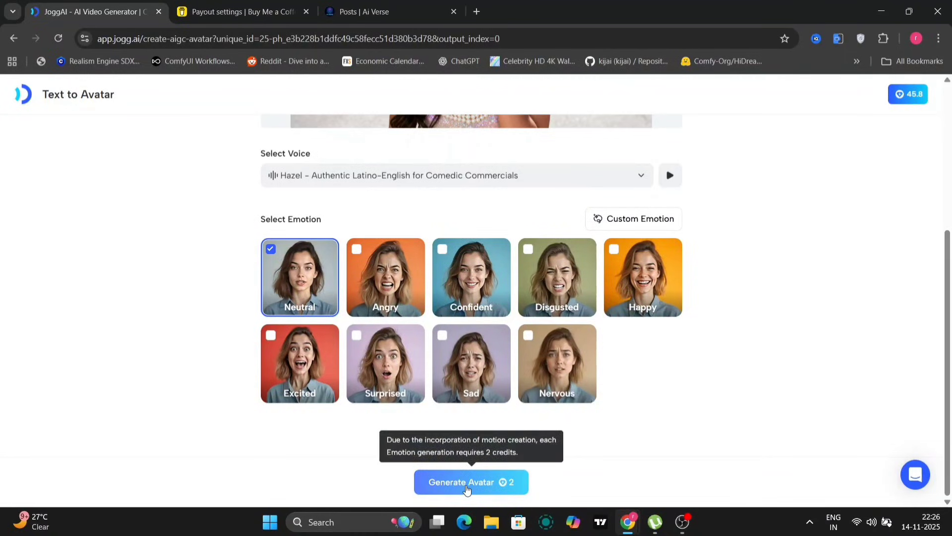
left_click(466, 488)
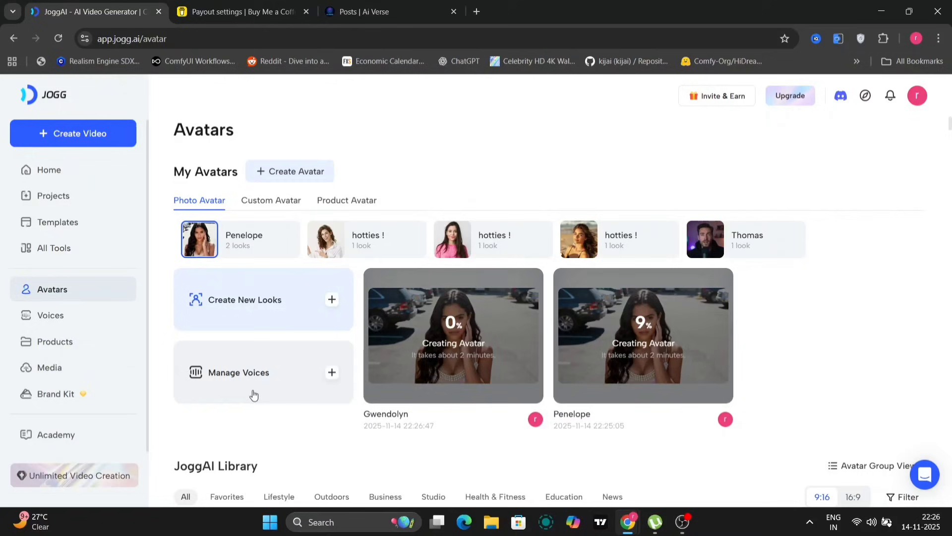
- Return to Text to Avatar, view the car-park avatar's second pose, and select the prompt's ethnicity
key("alt+Left")
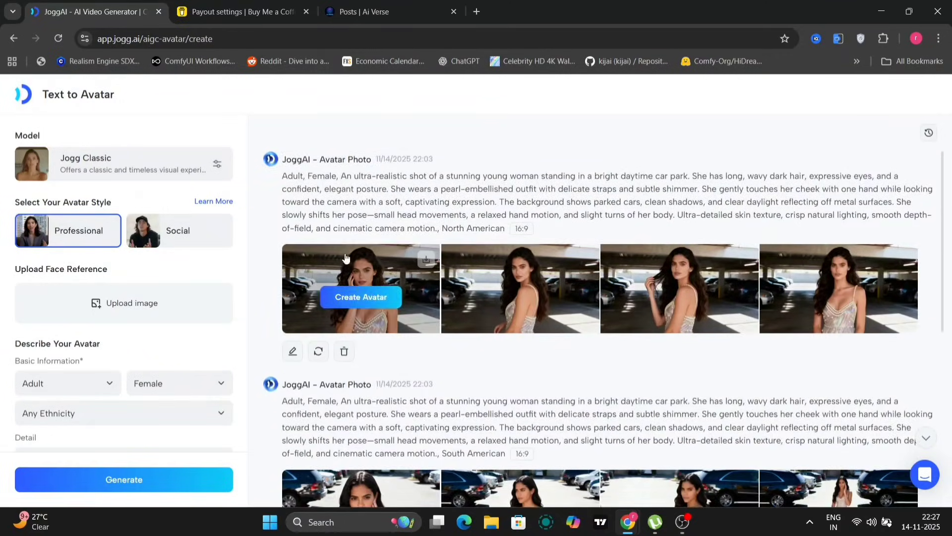
left_click(345, 258)
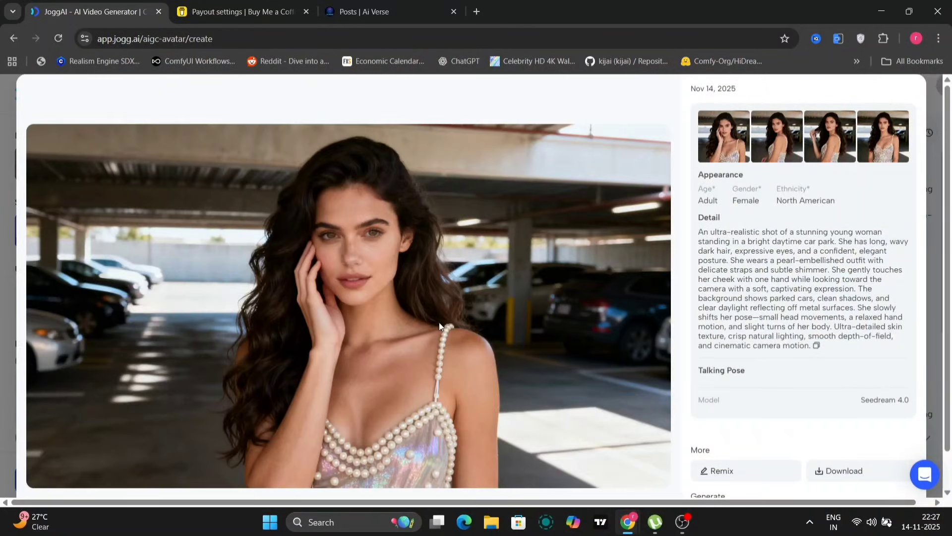
left_click(779, 138)
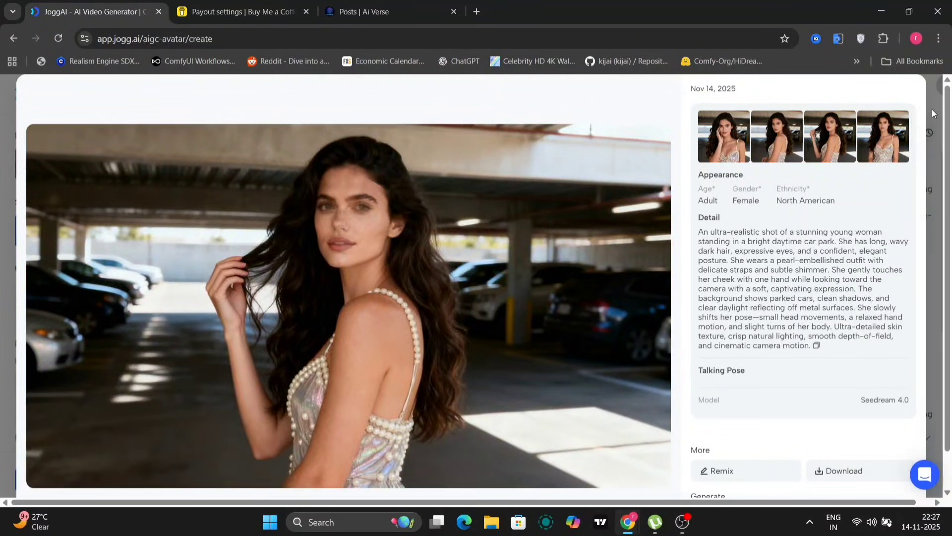
left_click(932, 110)
left_click_drag(504, 227, 442, 228)
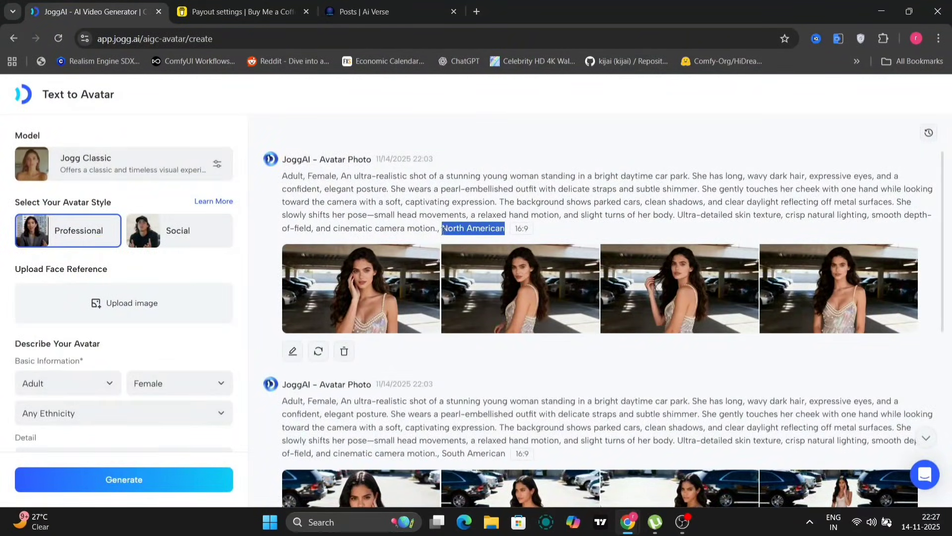
scroll(451, 392, "down", 2)
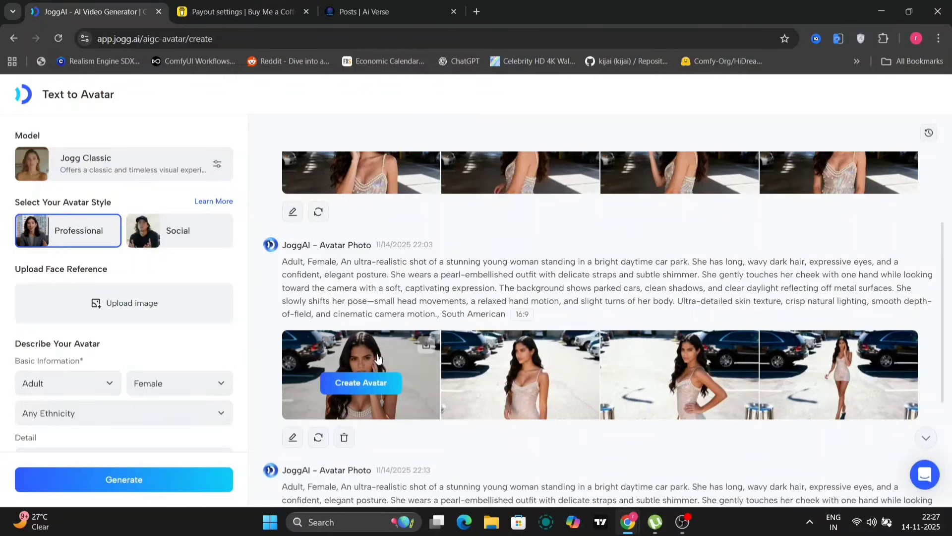
scroll(421, 340, "up", 2)
scroll(421, 340, "up", 1)
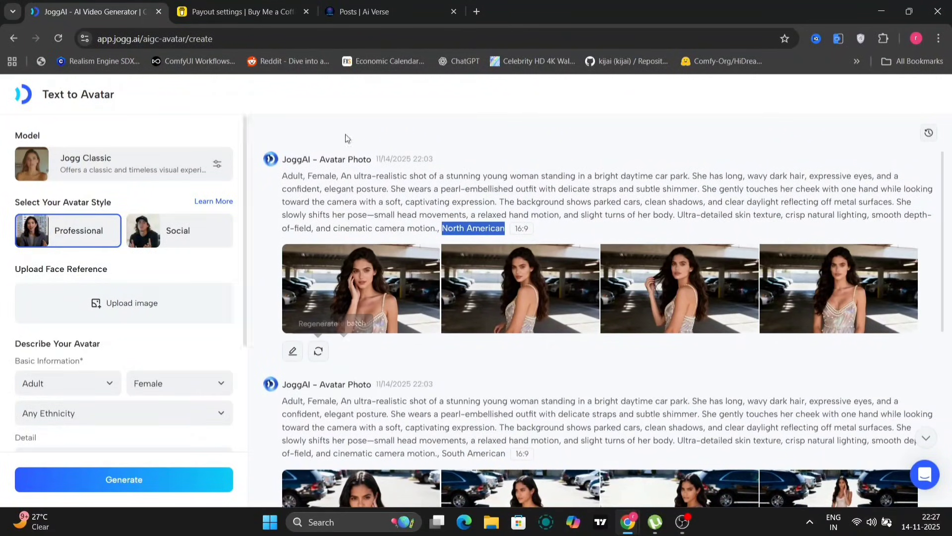
- Add a face reference photo, switch to Seedream 4.0, and apply a random keyword prompt
left_click_drag(794, 132, 134, 295)
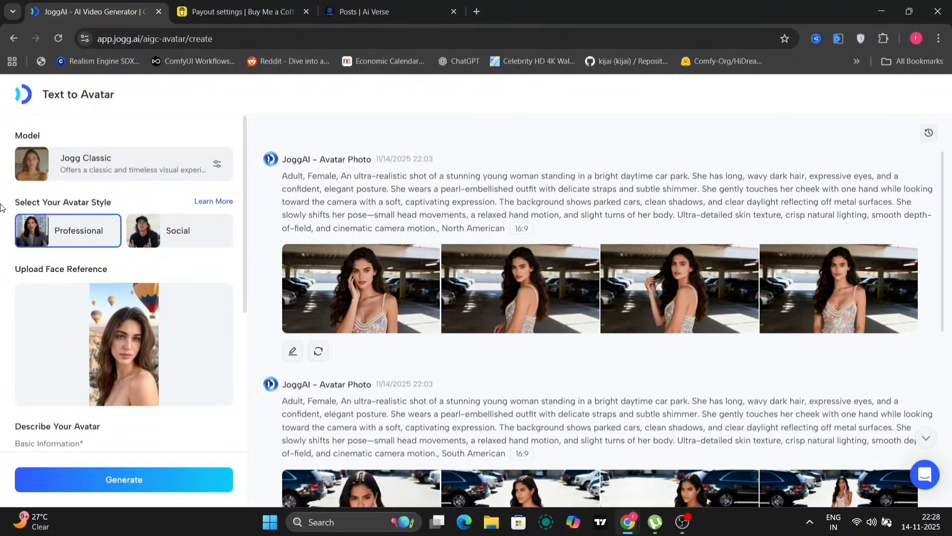
left_click(154, 162)
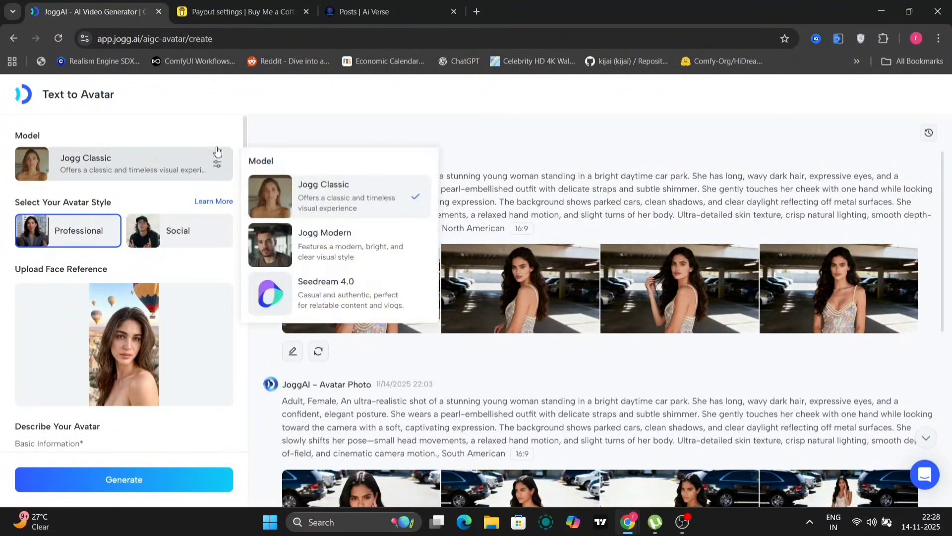
left_click(325, 283)
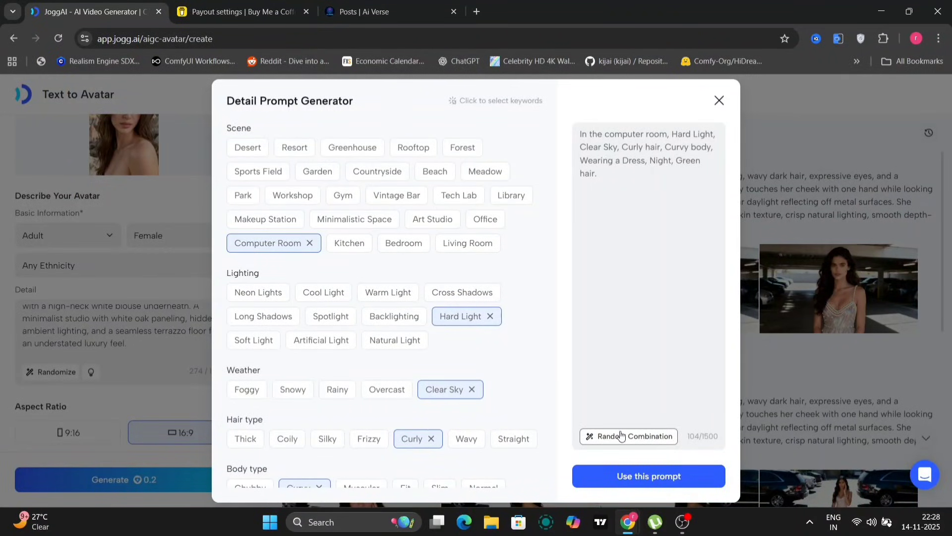
left_click(621, 436)
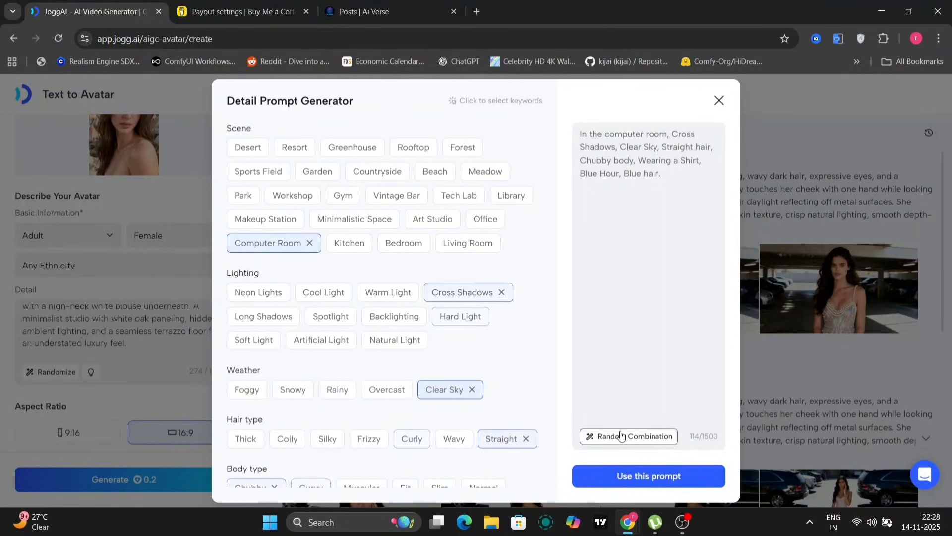
left_click(651, 476)
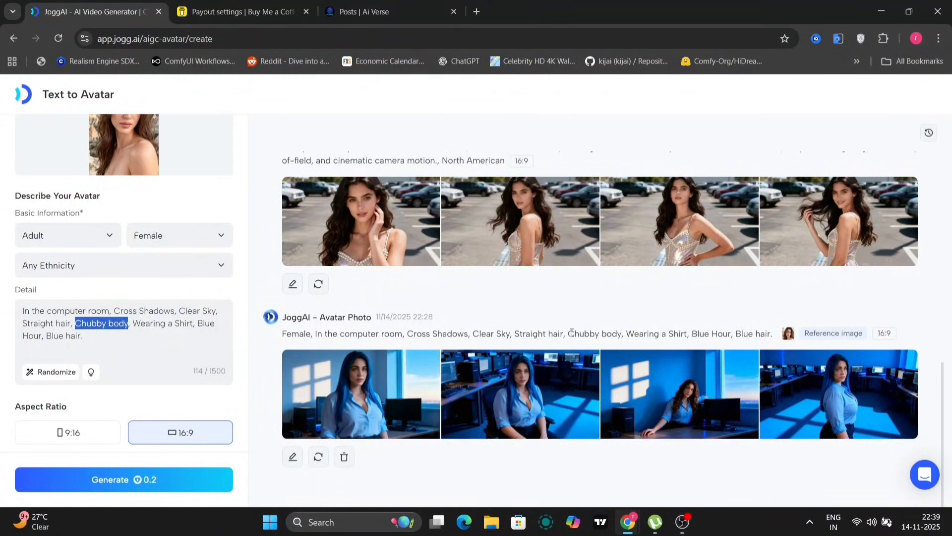
mouse_move(570, 334)
left_mouse_down()
mouse_move(624, 334)
mouse_move(282, 333)
left_mouse_up()
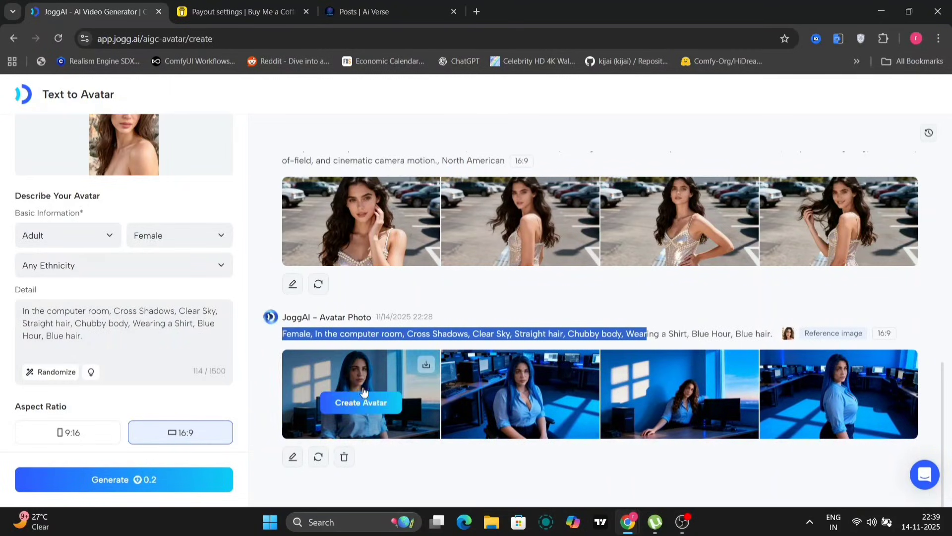
left_click(481, 323)
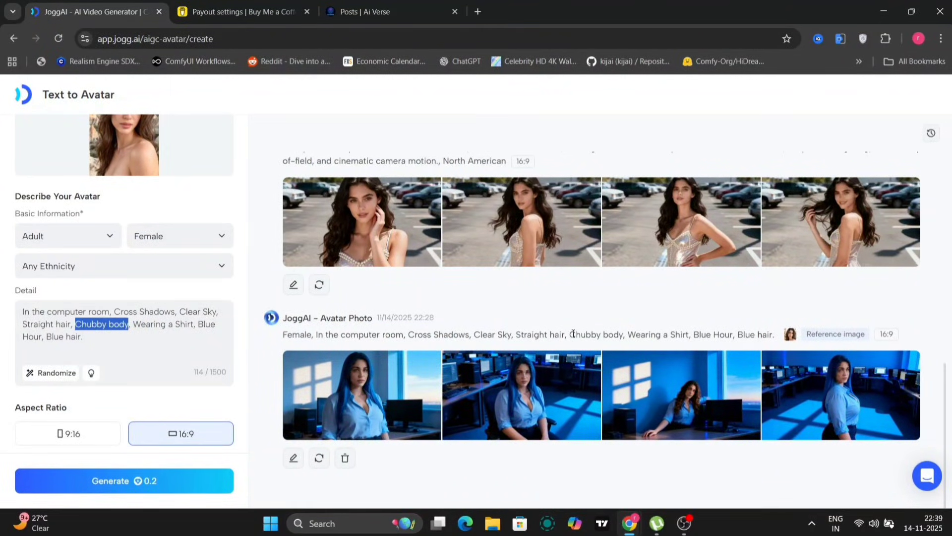
left_click_drag(573, 333, 628, 335)
left_click(647, 335)
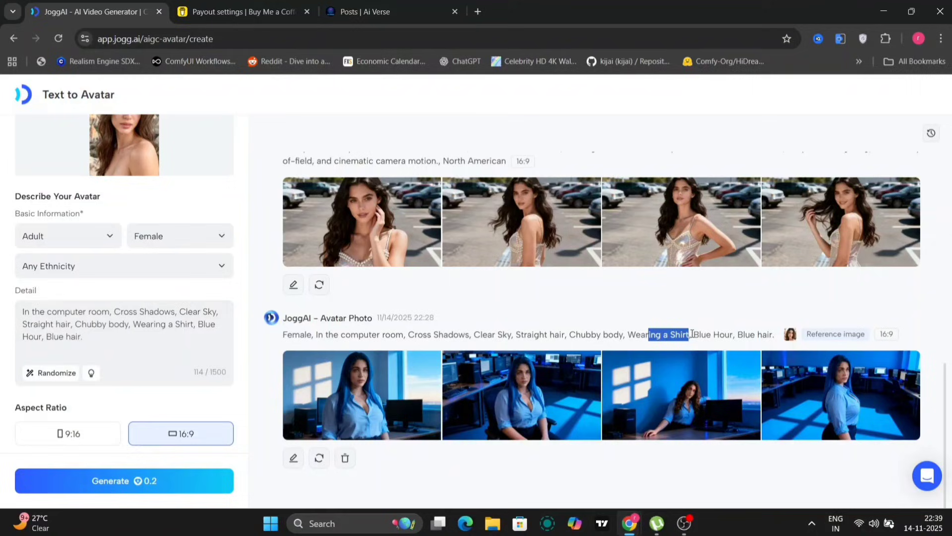
left_click_drag(692, 334, 696, 303)
left_click(478, 323)
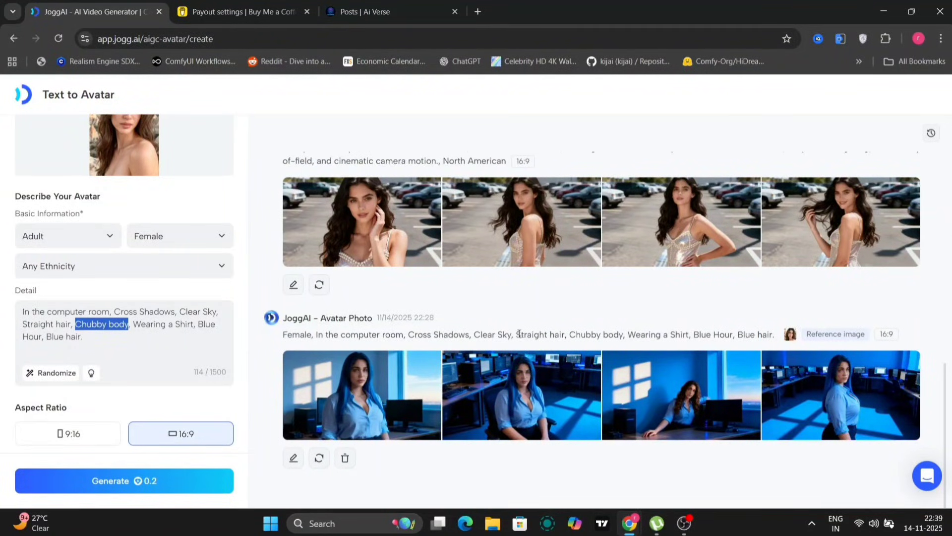
mouse_move(569, 334)
left_mouse_down()
mouse_move(628, 335)
mouse_move(471, 280)
left_mouse_up()
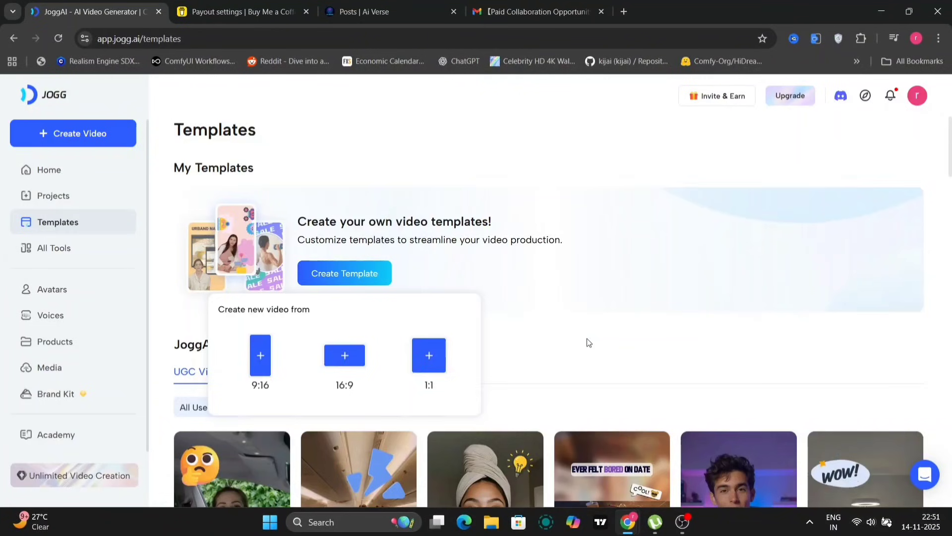
scroll(587, 340, "down", 1)
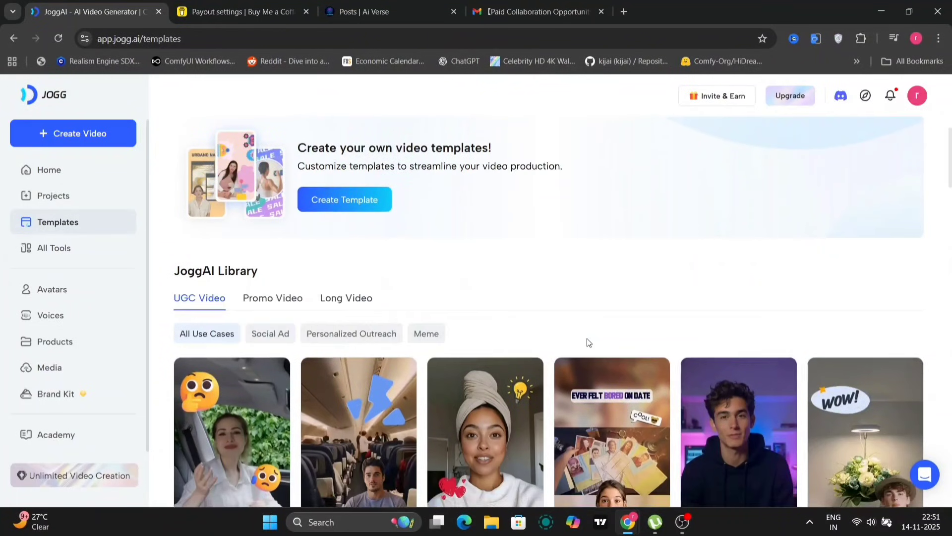
scroll(588, 339, "down", 3)
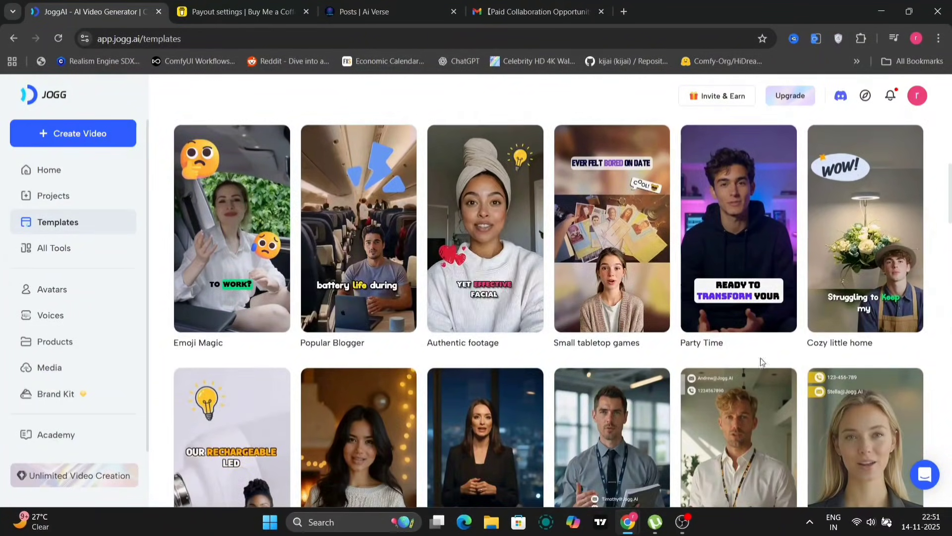
scroll(845, 431, "down", 2)
scroll(424, 320, "up", 2)
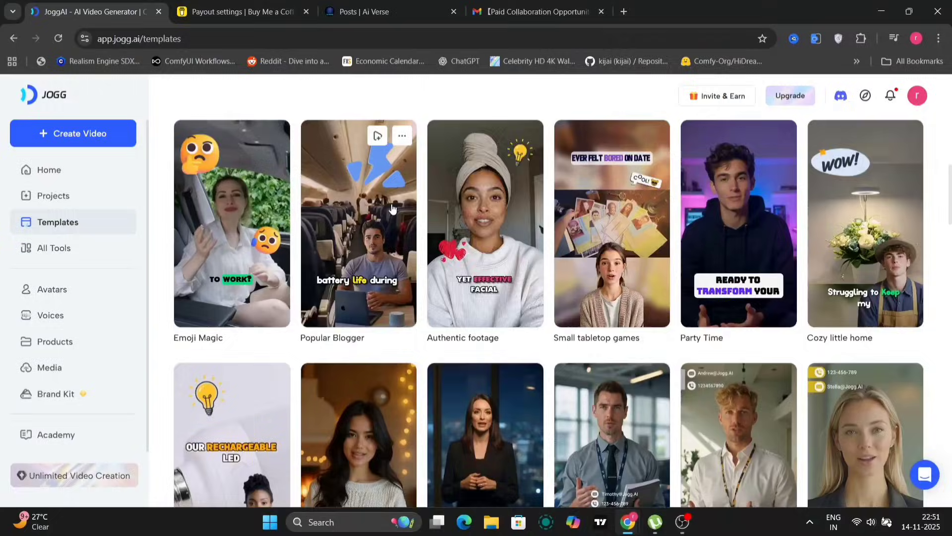
- Apply the Authentic footage template to a random sample product link and confirm its materials
left_click(466, 205)
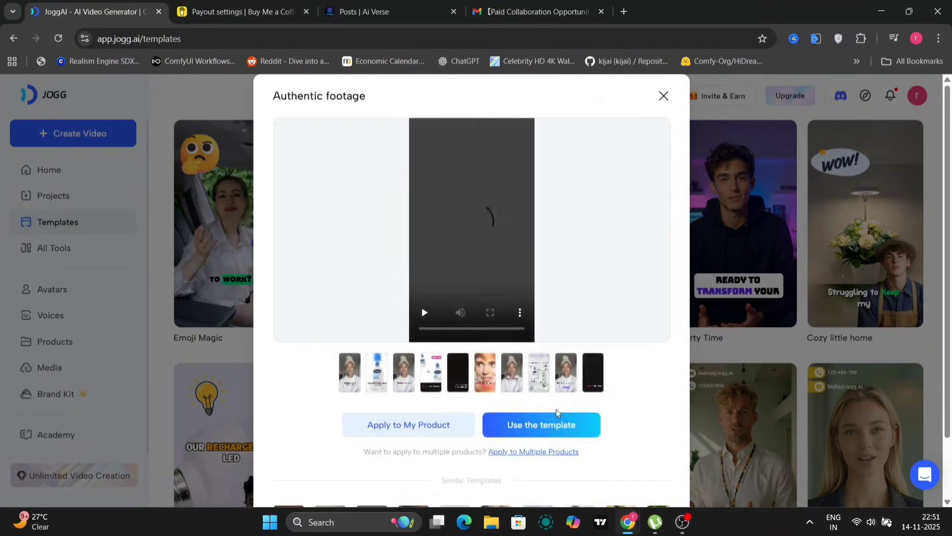
left_click(429, 431)
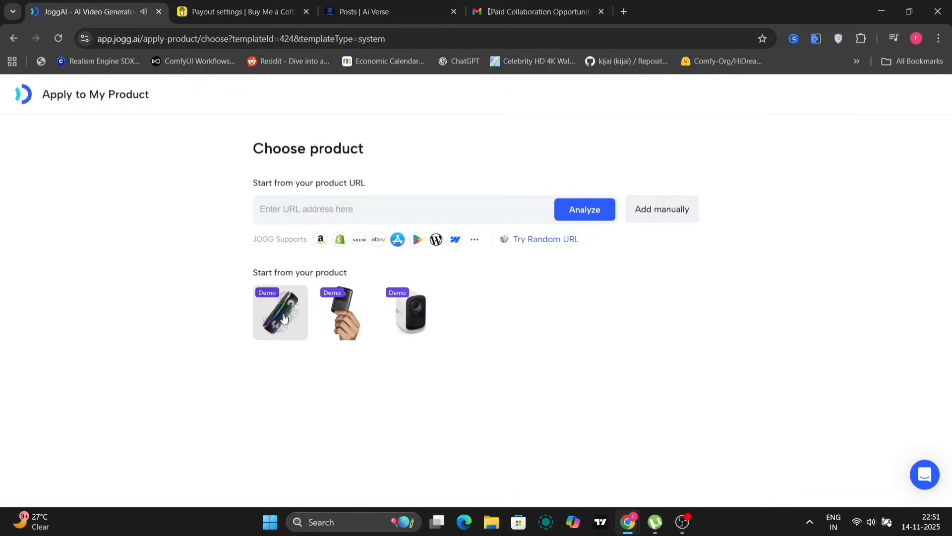
left_click(340, 321)
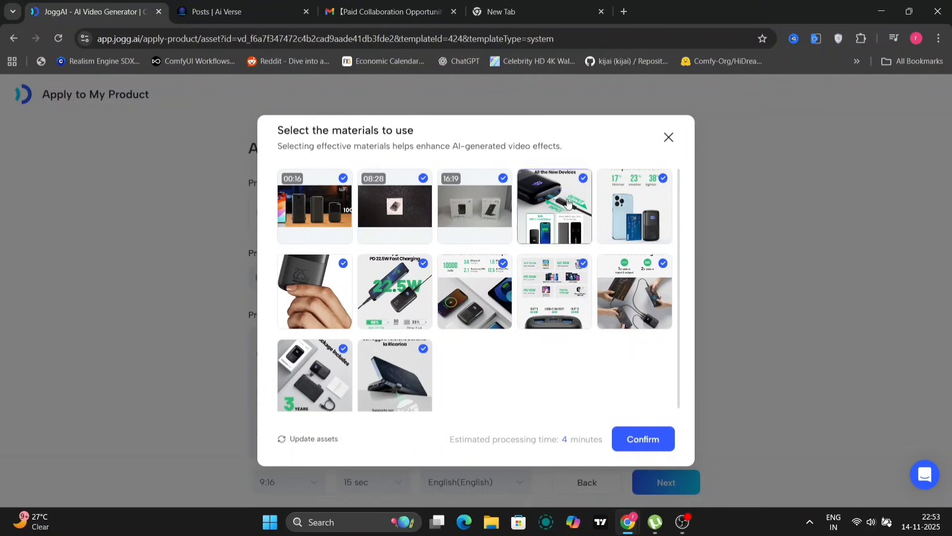
left_click(653, 440)
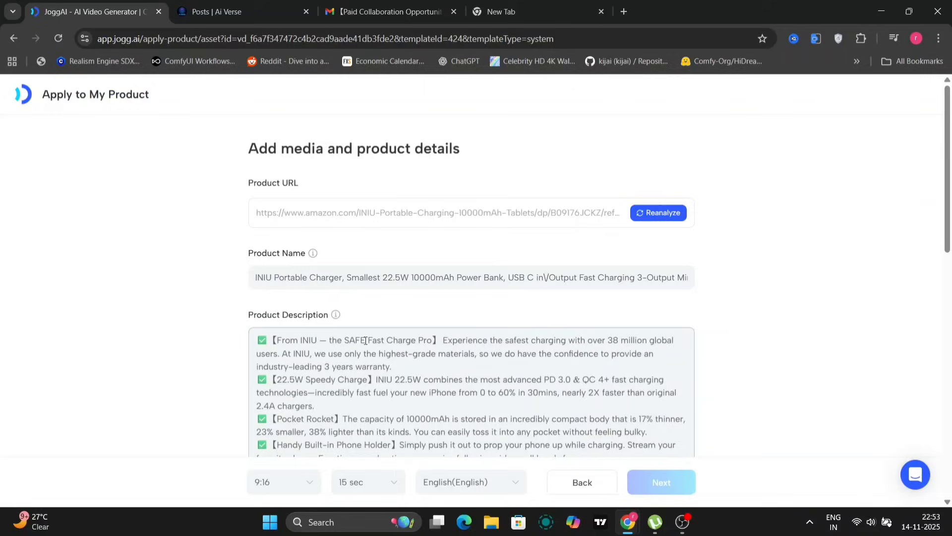
scroll(365, 341, "down", 2)
scroll(364, 343, "down", 2)
scroll(364, 343, "down", 1)
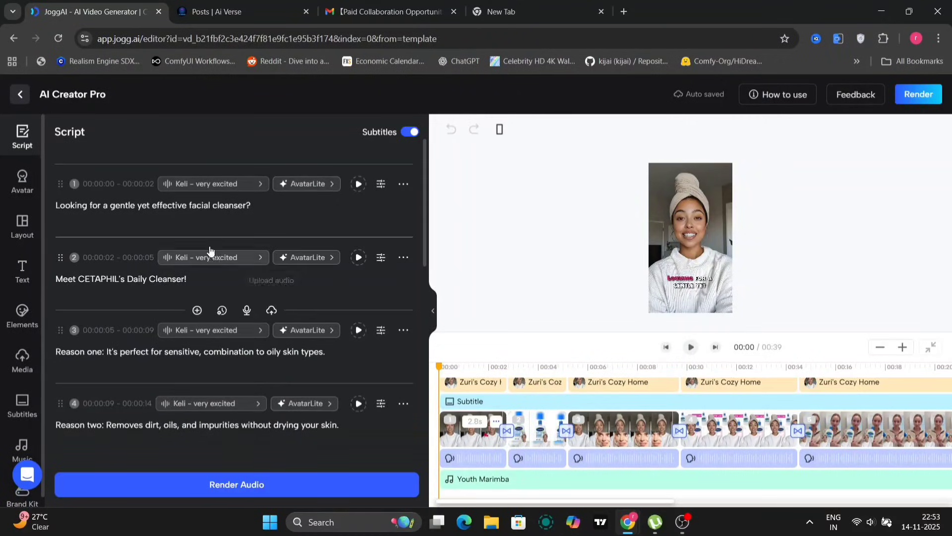
- Swap the presenter to the second photo avatar's car-park look, then select the clip at four seconds
left_click(692, 247)
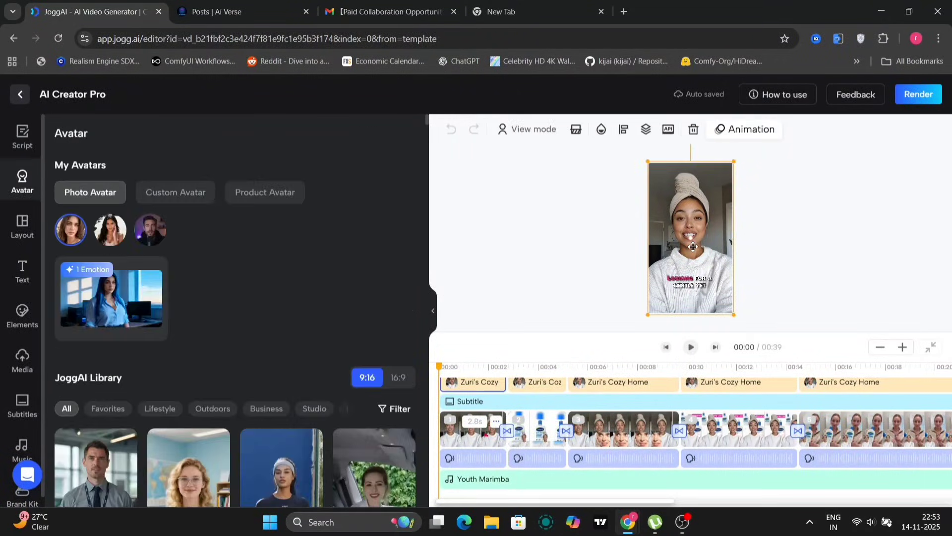
left_click(111, 230)
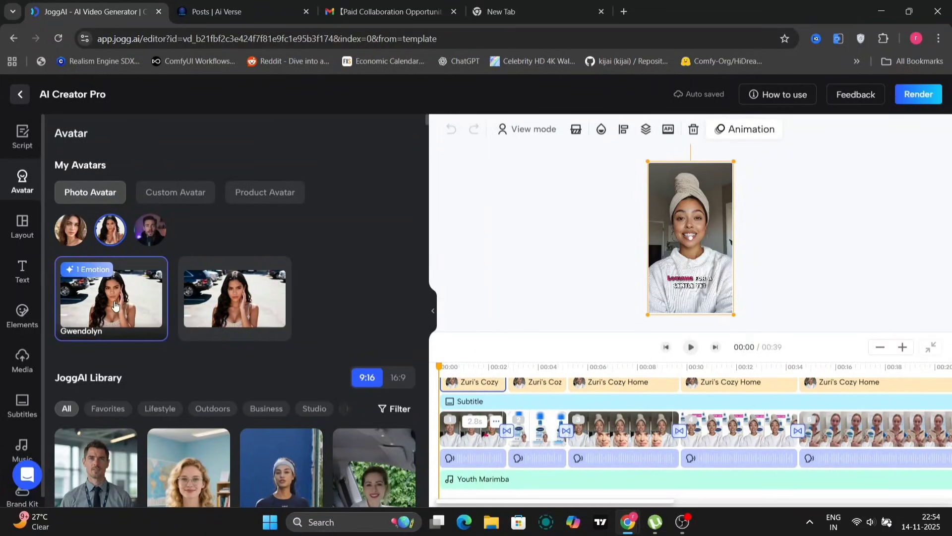
left_click(115, 307)
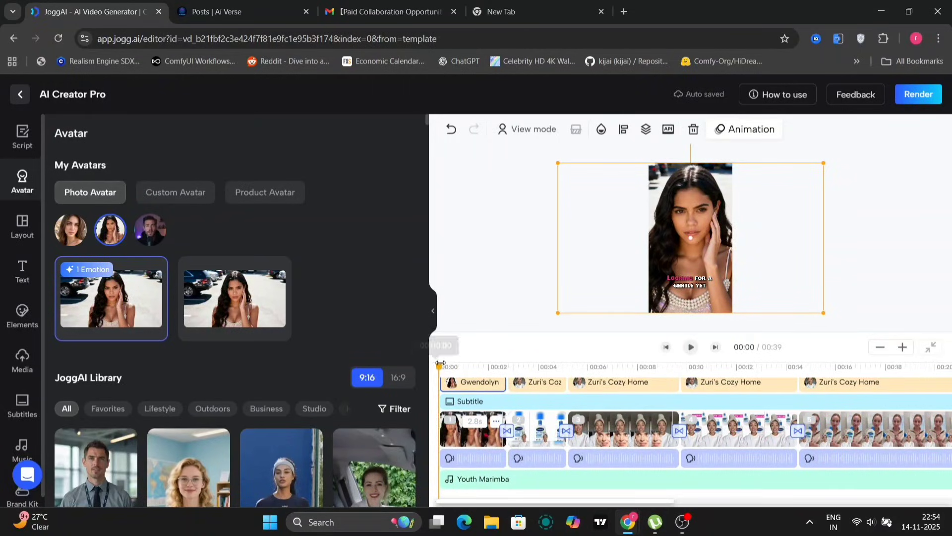
mouse_move(439, 366)
left_mouse_down()
mouse_move(564, 366)
mouse_move(544, 367)
left_mouse_up()
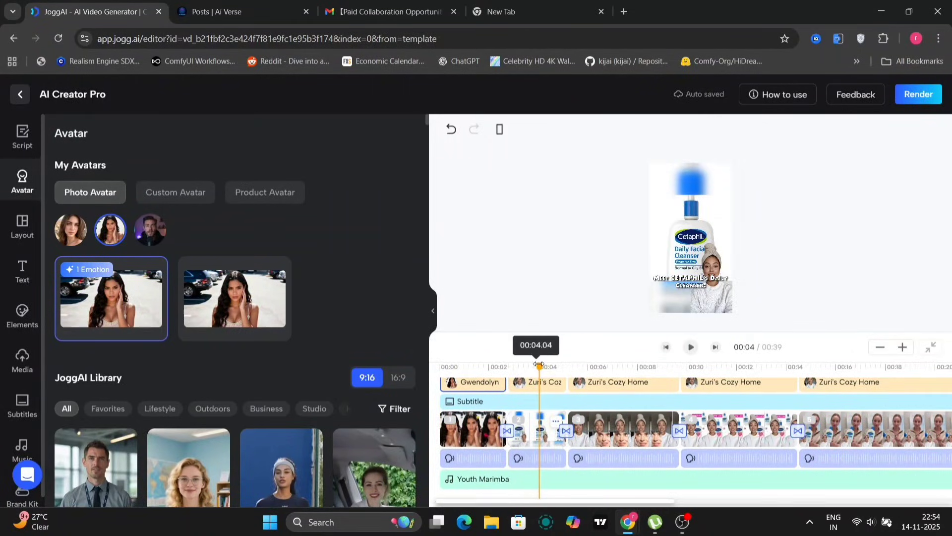
left_click(544, 430)
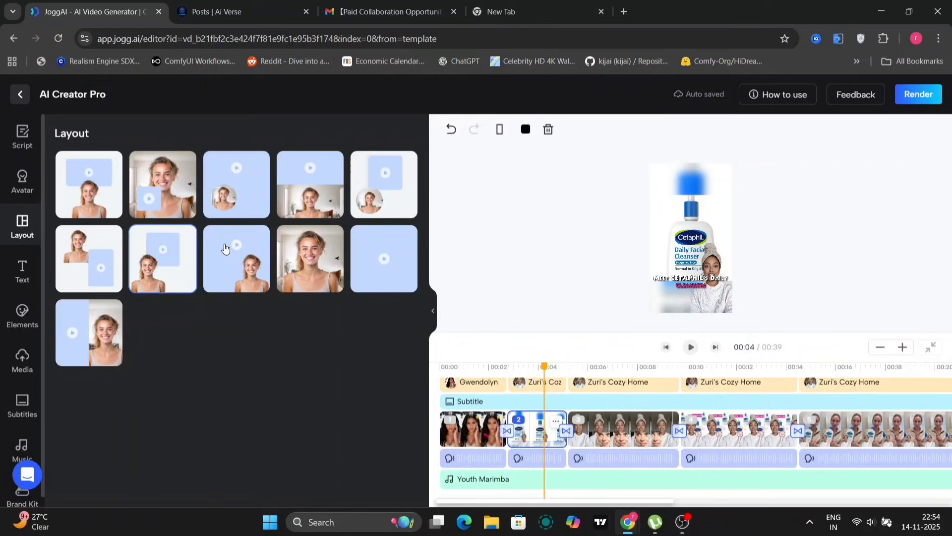
- Add the Gwendolyn photo avatar and shrink it to reveal the Cetaphil bottle
left_click(21, 186)
left_click(110, 298)
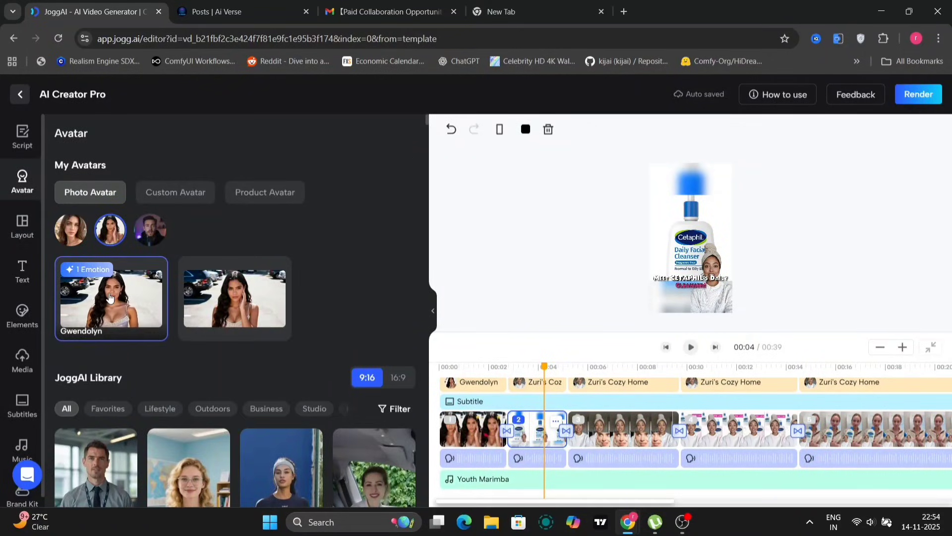
left_click(689, 224)
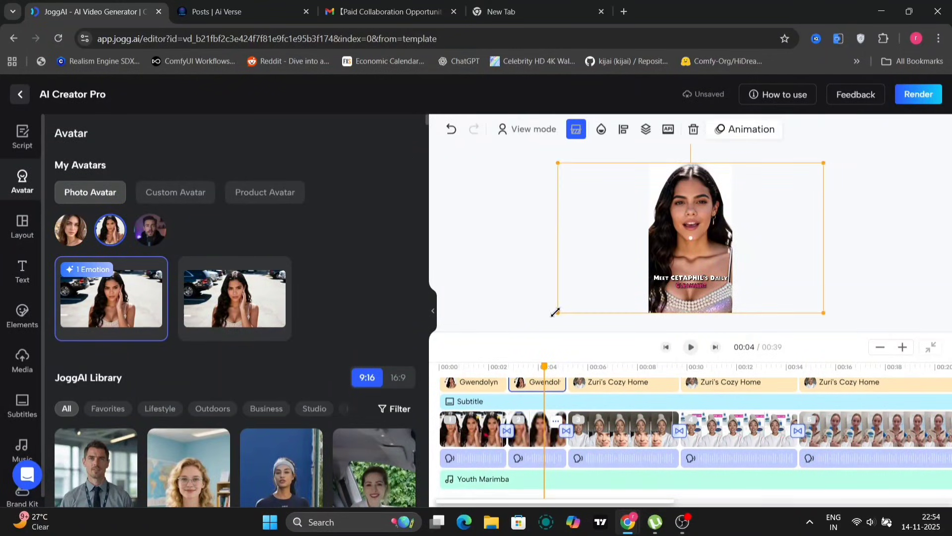
mouse_move(554, 313)
left_mouse_down()
mouse_move(698, 293)
mouse_move(638, 314)
mouse_move(660, 310)
left_mouse_up()
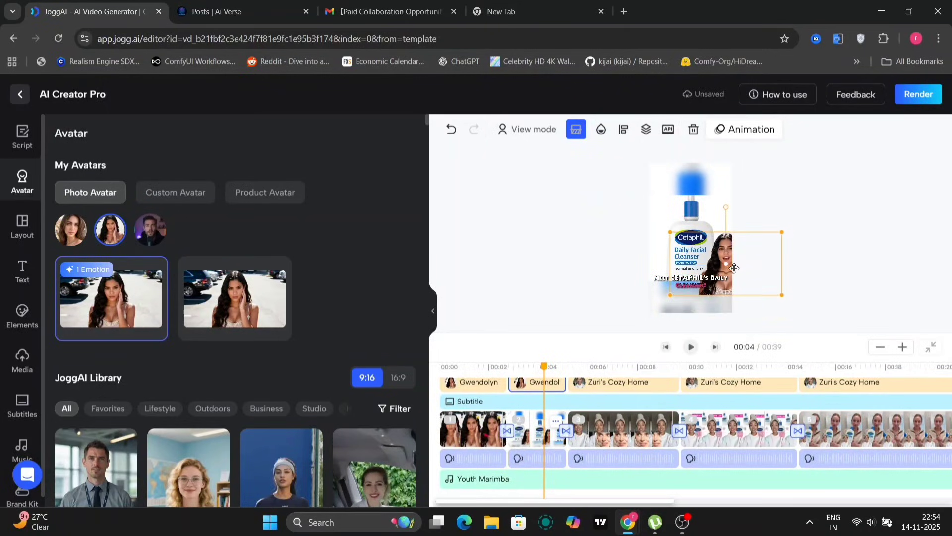
left_click_drag(736, 274, 724, 286)
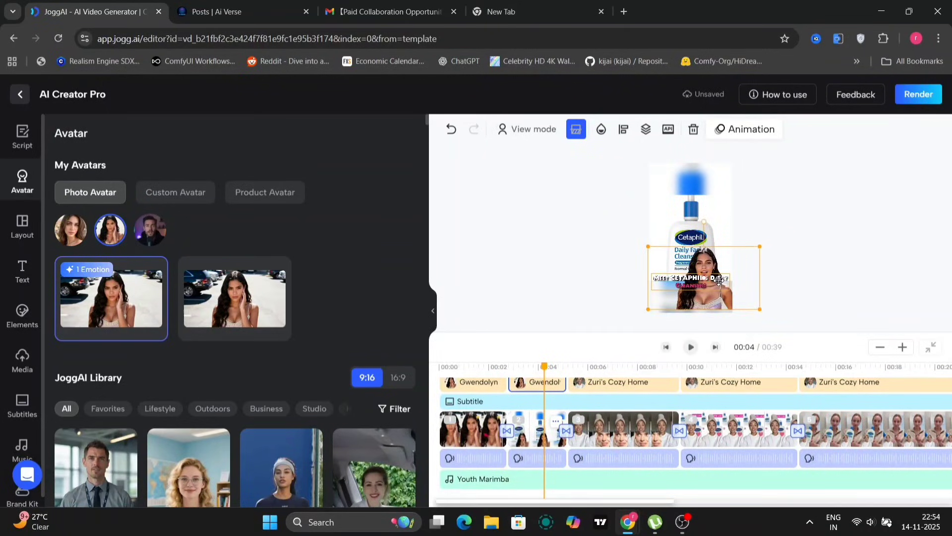
- Move the subtitle caption higher and submit the video for rendering for one credit
left_click(692, 286)
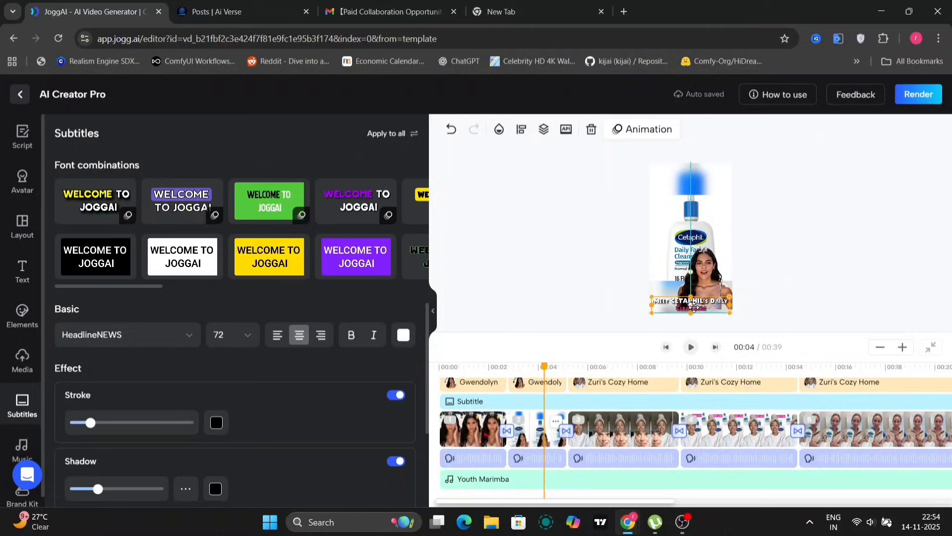
left_click_drag(692, 287, 698, 181)
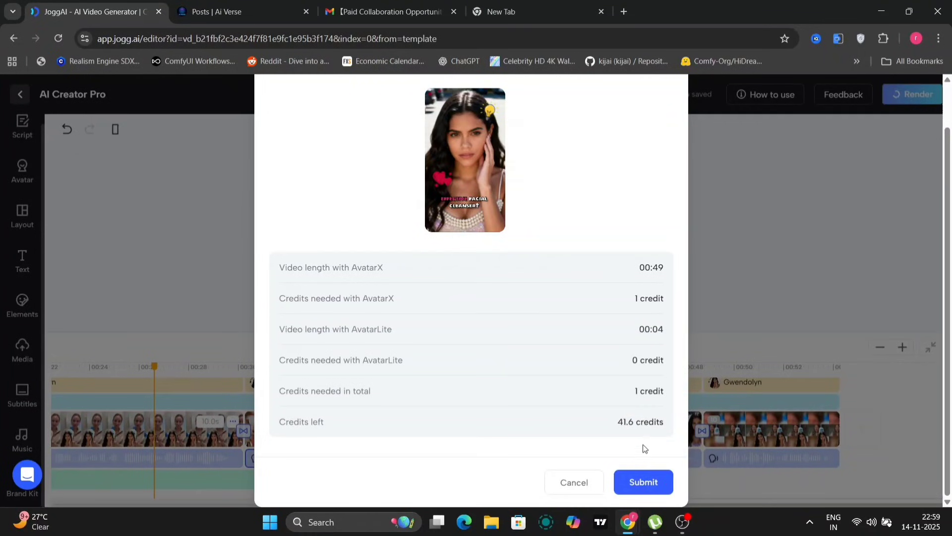
left_click(644, 482)
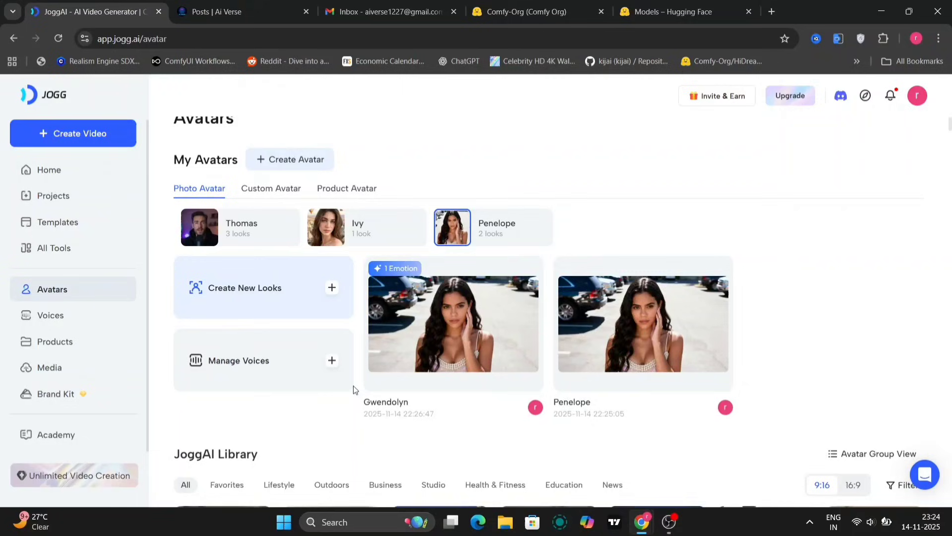
scroll(407, 363, "down", 1)
scroll(407, 366, "down", 1)
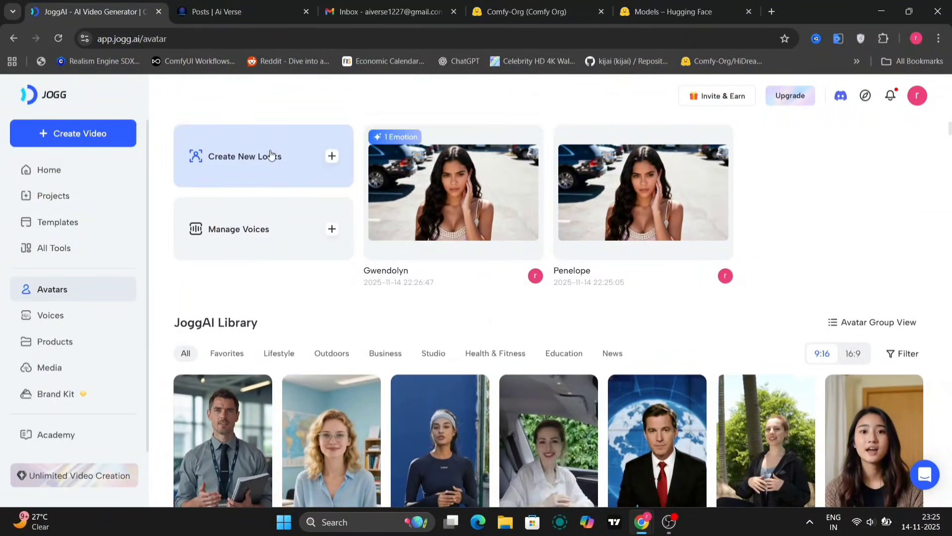
- Choose Create New Looks on the Avatars page to see the creation methods
left_click(258, 159)
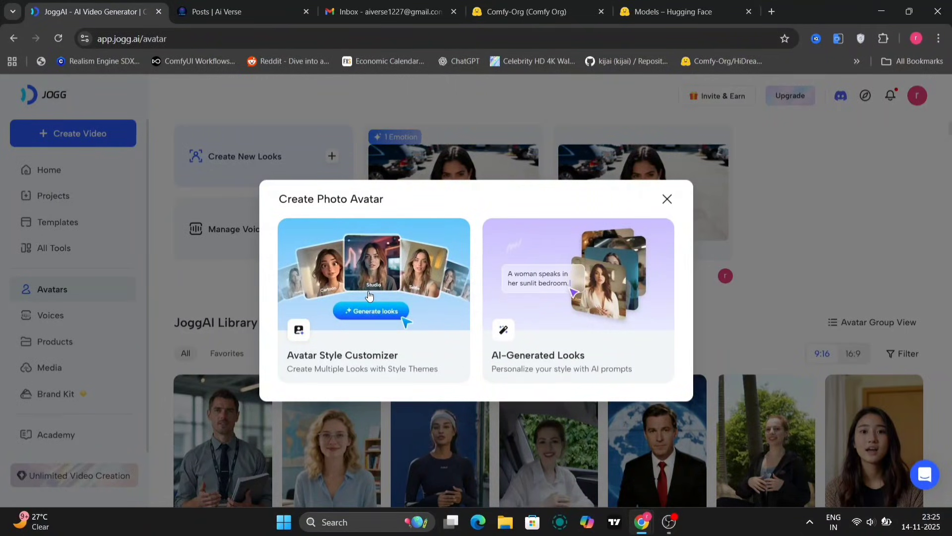
- Generate Fashion-theme looks in Avatar Style Customizer using the Seedream 4.0 model
left_click(368, 295)
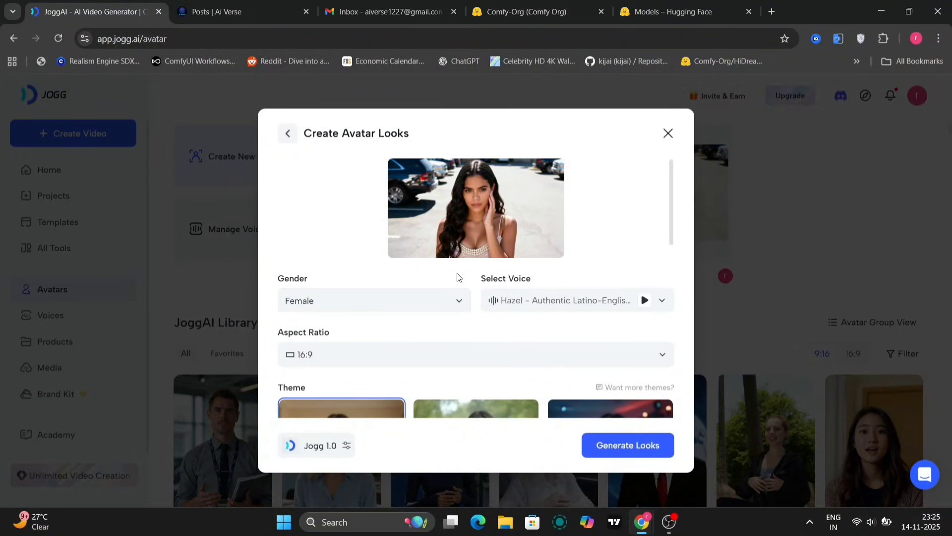
scroll(487, 339, "down", 5)
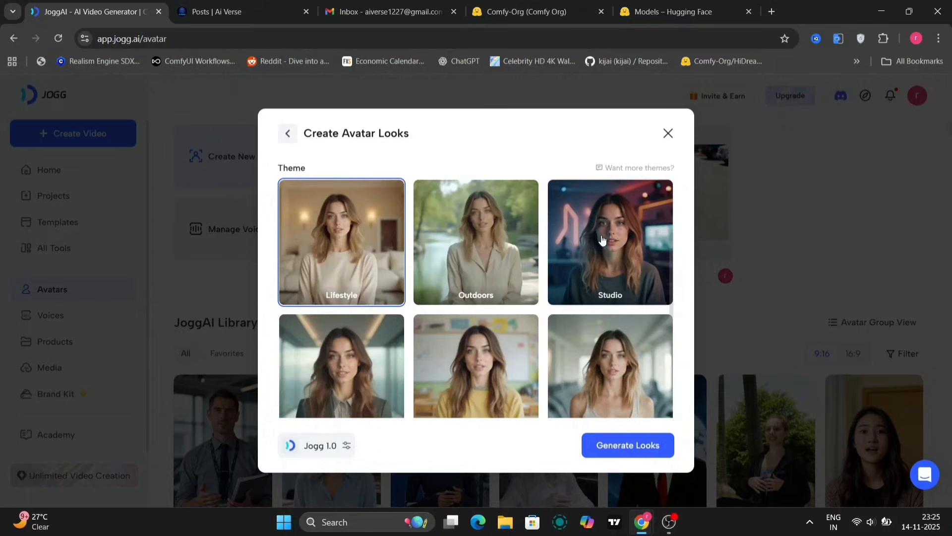
scroll(456, 286, "down", 3)
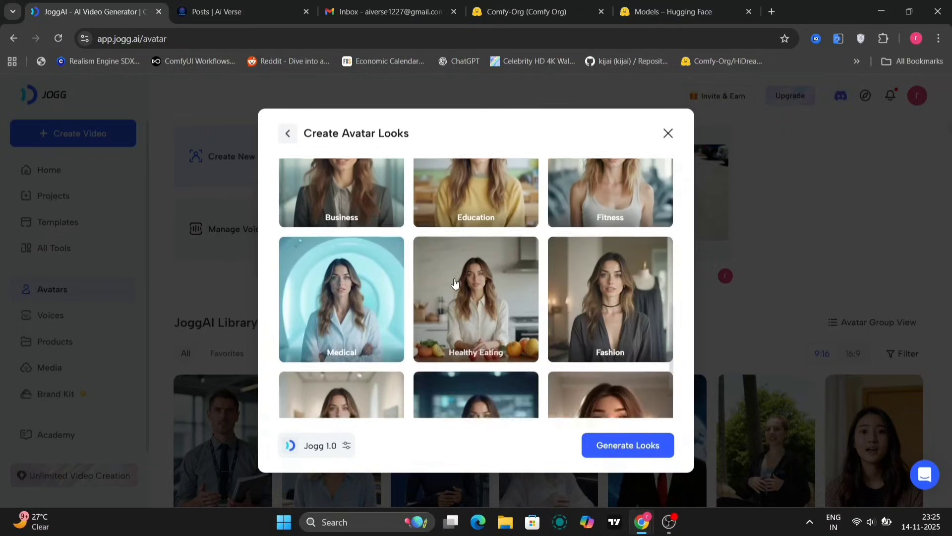
scroll(455, 283, "down", 1)
left_click(608, 262)
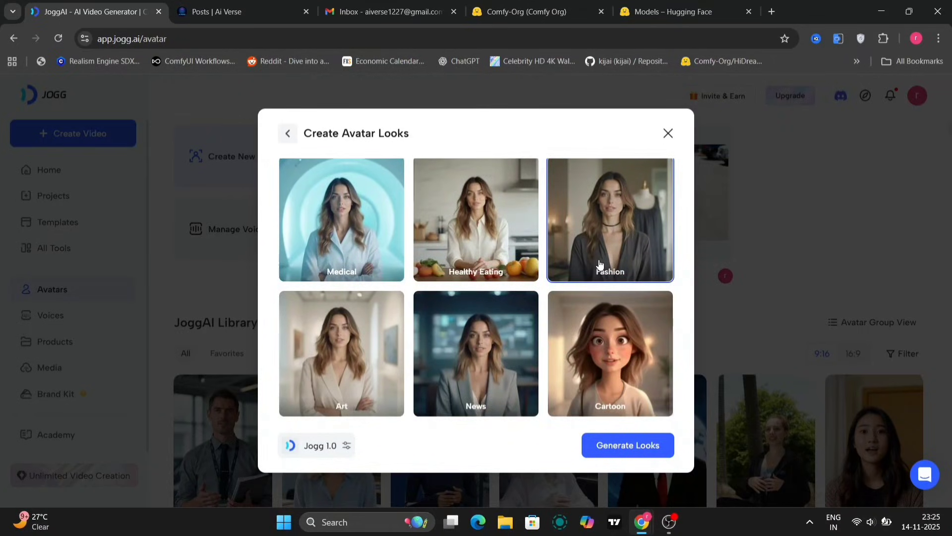
left_click(334, 444)
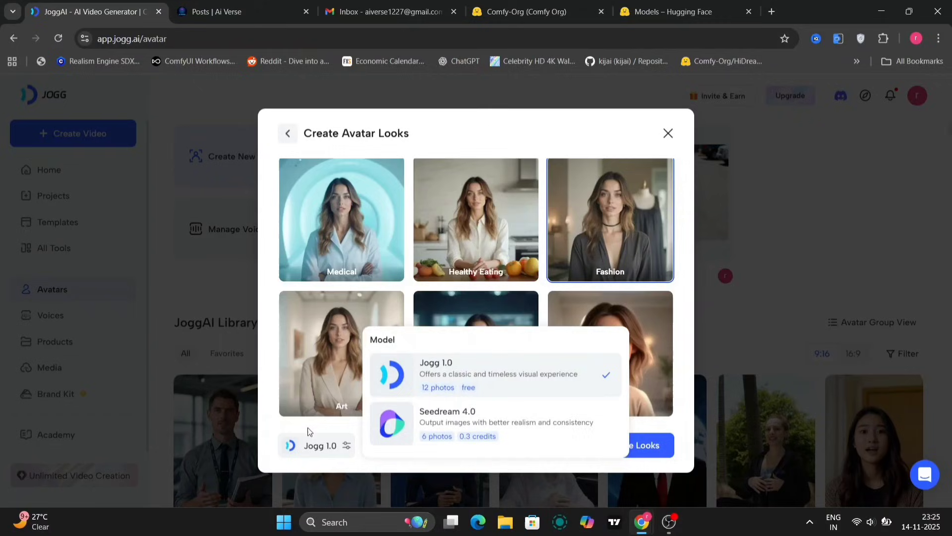
left_click(571, 432)
scroll(633, 361, "up", 2)
scroll(633, 361, "down", 2)
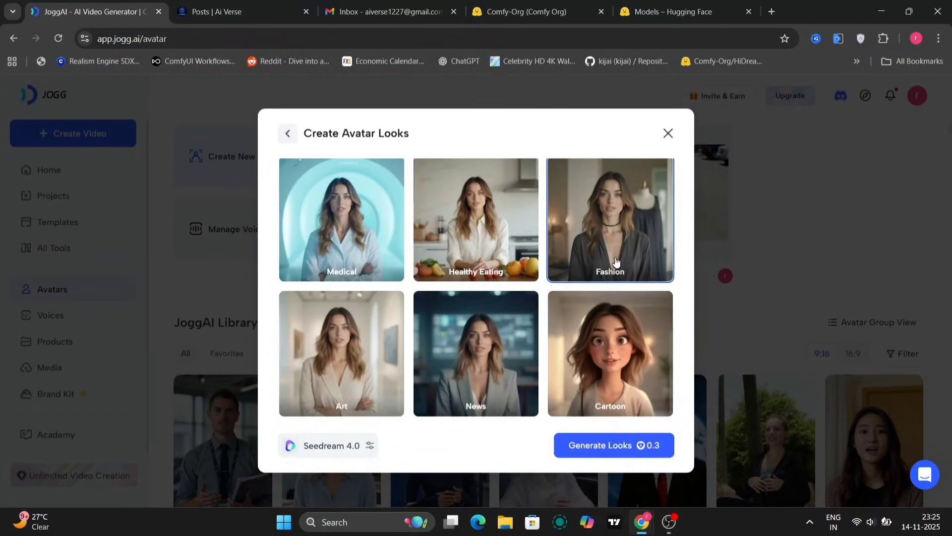
left_click(640, 446)
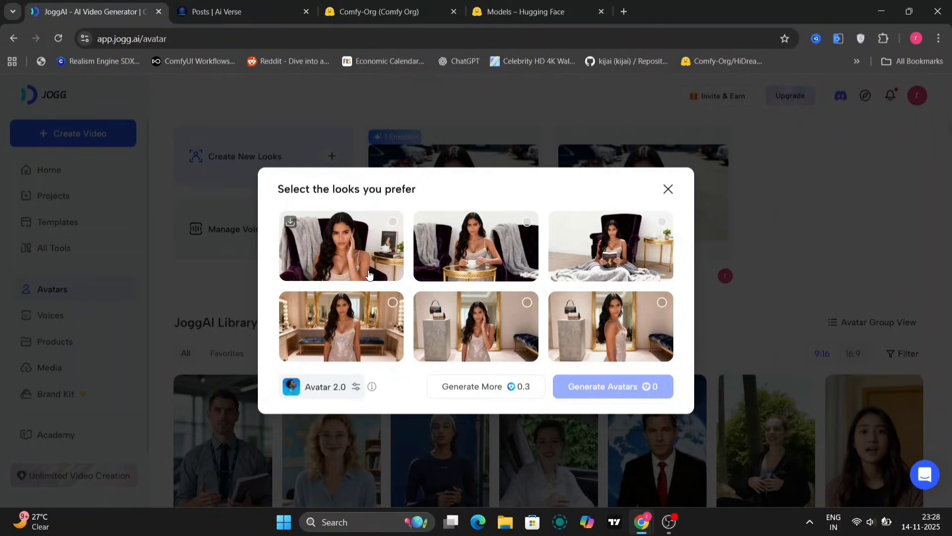
- Start a video from a generated look, randomize its script twice, and return home
mouse_move(342, 246)
left_click(347, 387)
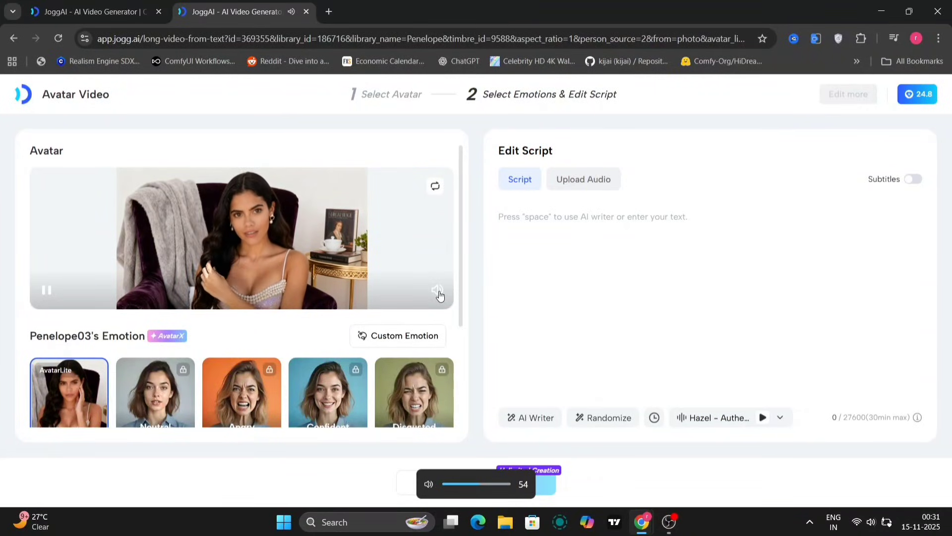
left_click(132, 258)
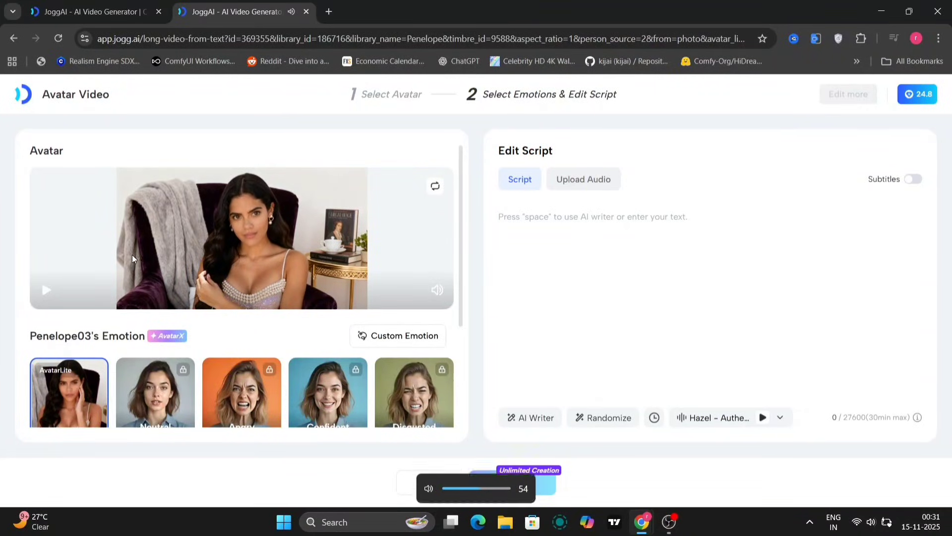
left_click(594, 418)
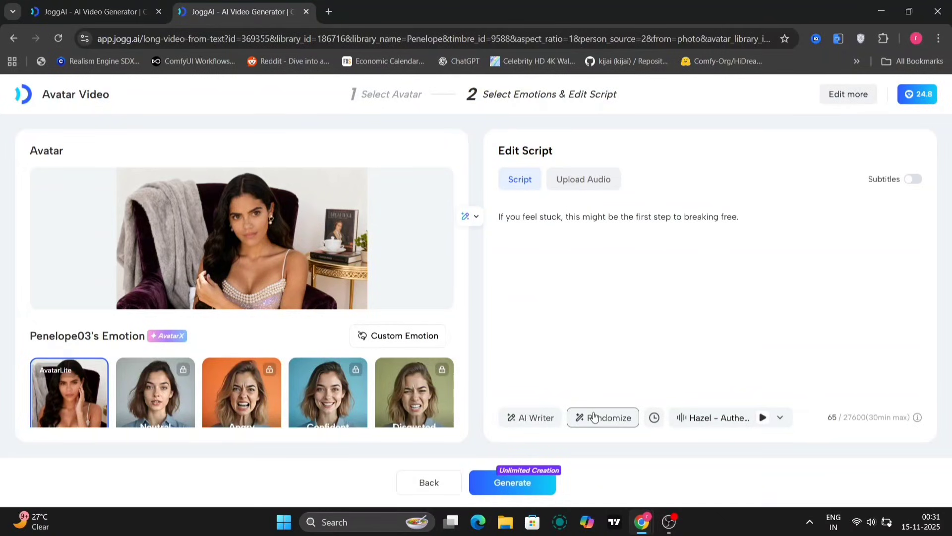
left_click(595, 417)
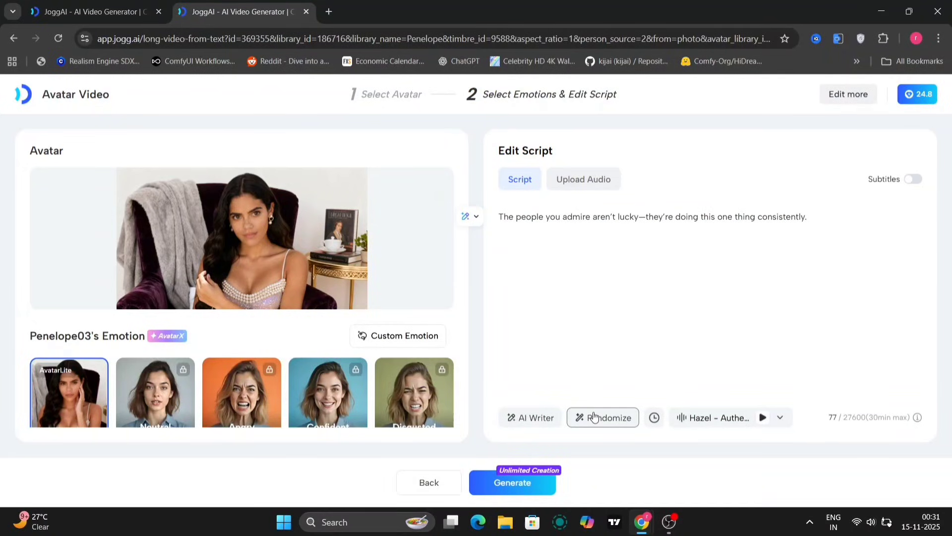
scroll(357, 380, "down", 2)
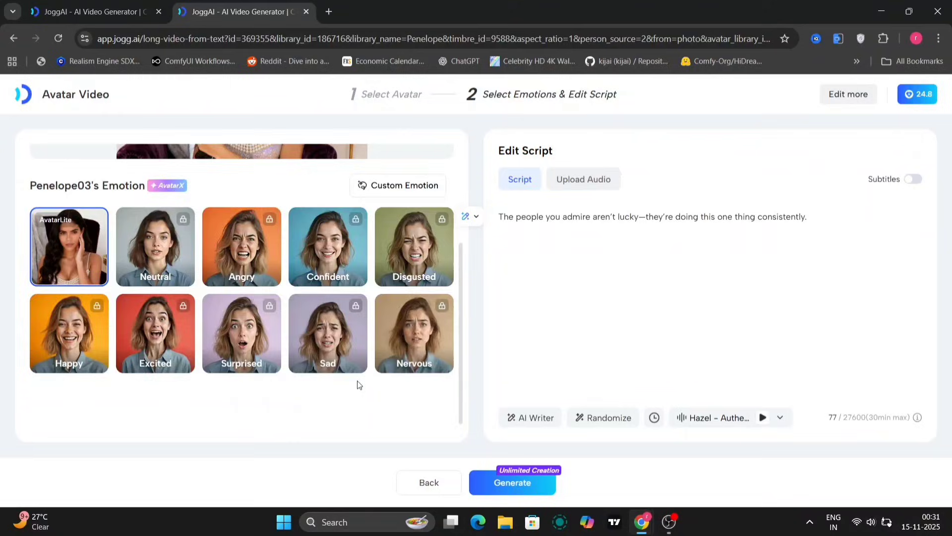
scroll(357, 380, "up", 3)
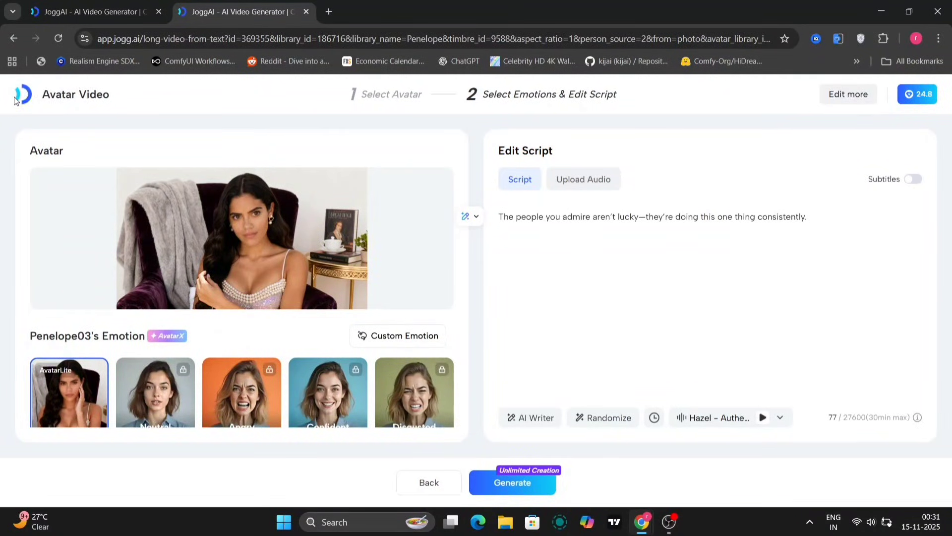
left_click(30, 95)
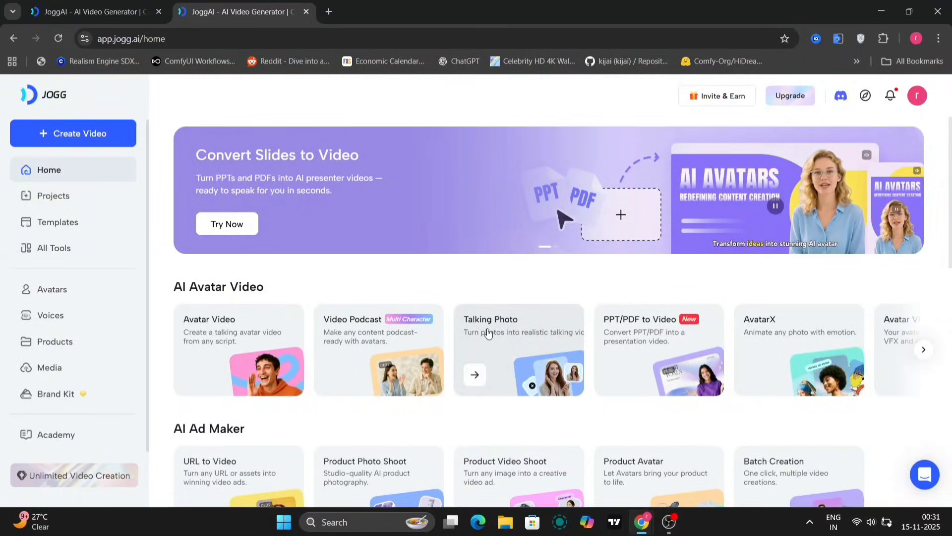
- Start a Penelope02 video from Avatars, give it a random script, and return home
left_click(84, 299)
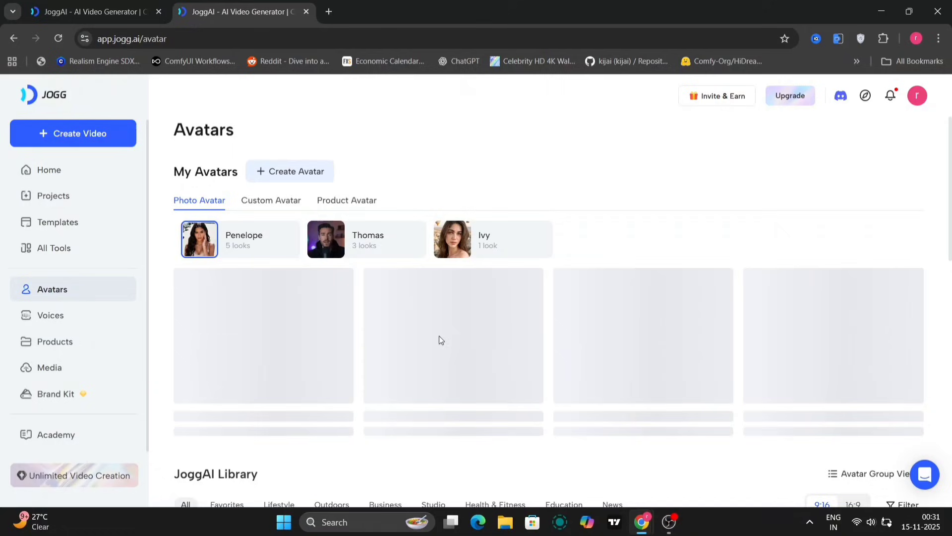
mouse_move(643, 335)
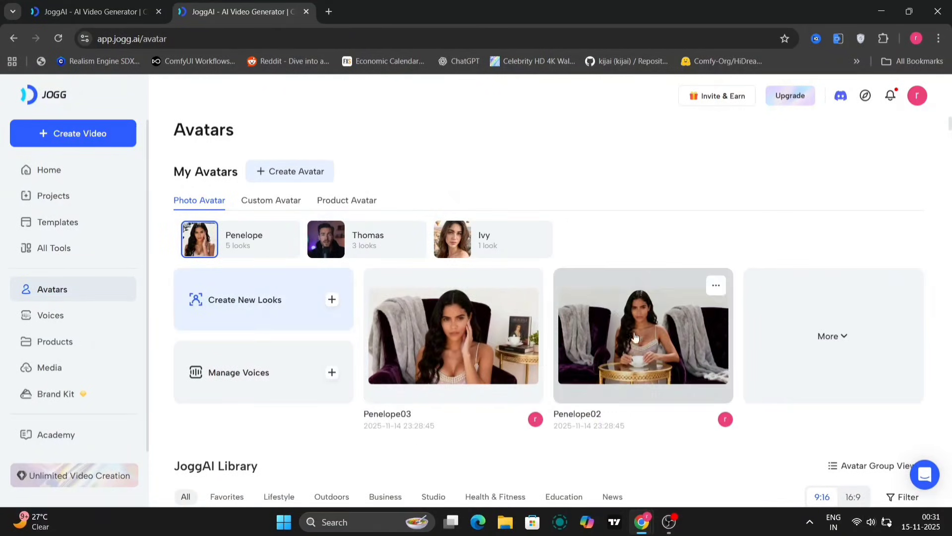
left_click(685, 349)
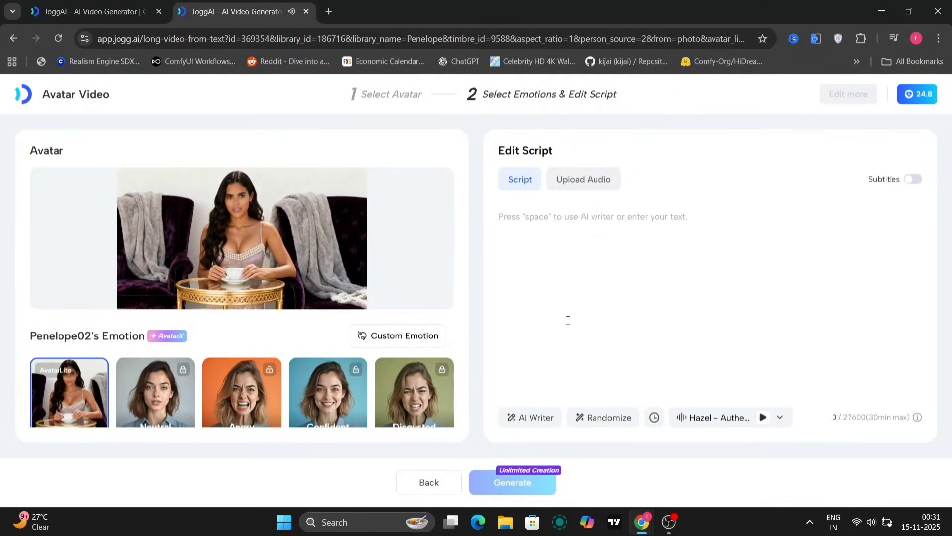
left_click(595, 417)
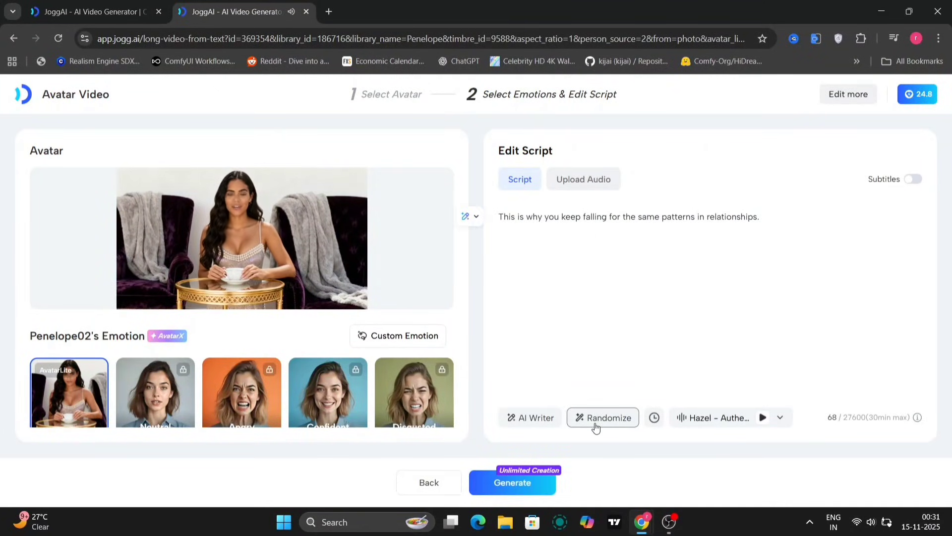
left_click(26, 96)
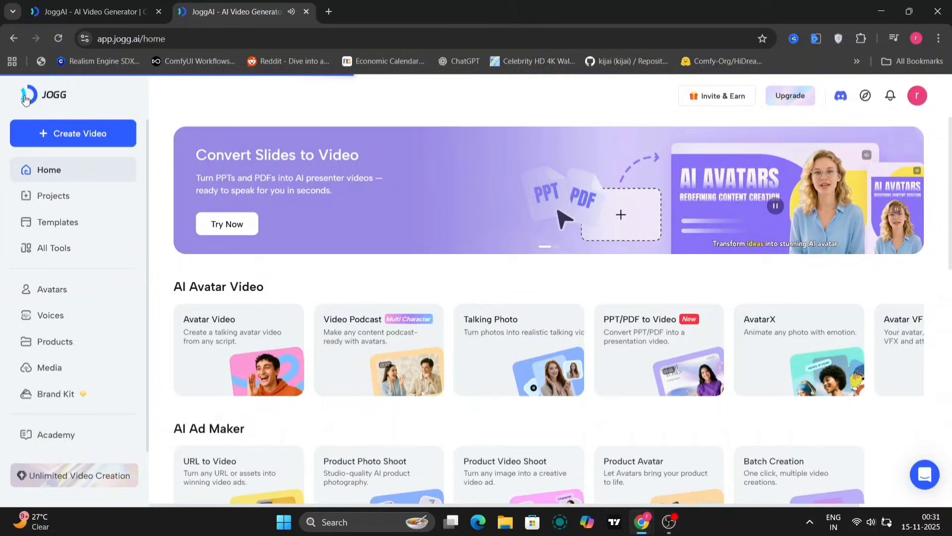
- Download the Authentic footage video from its card menu on the Projects page
left_click(76, 203)
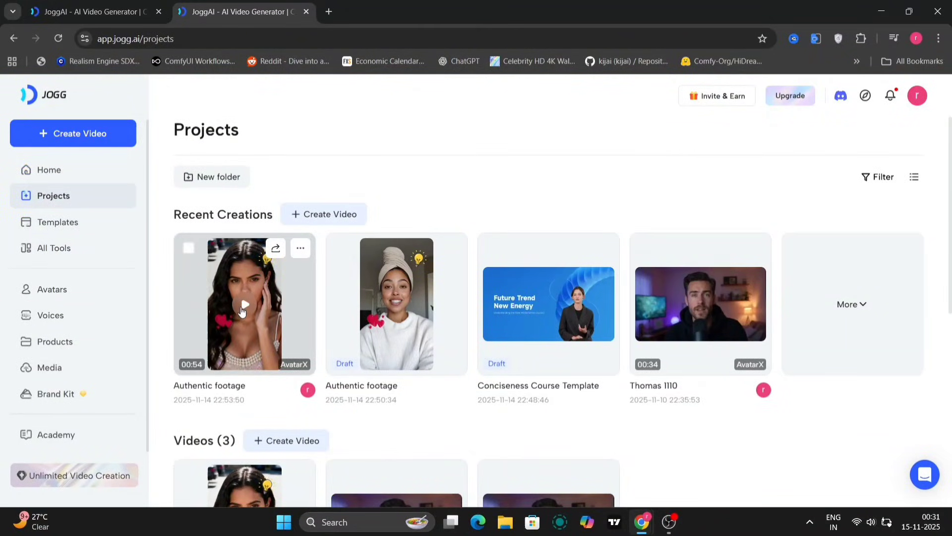
left_click(300, 248)
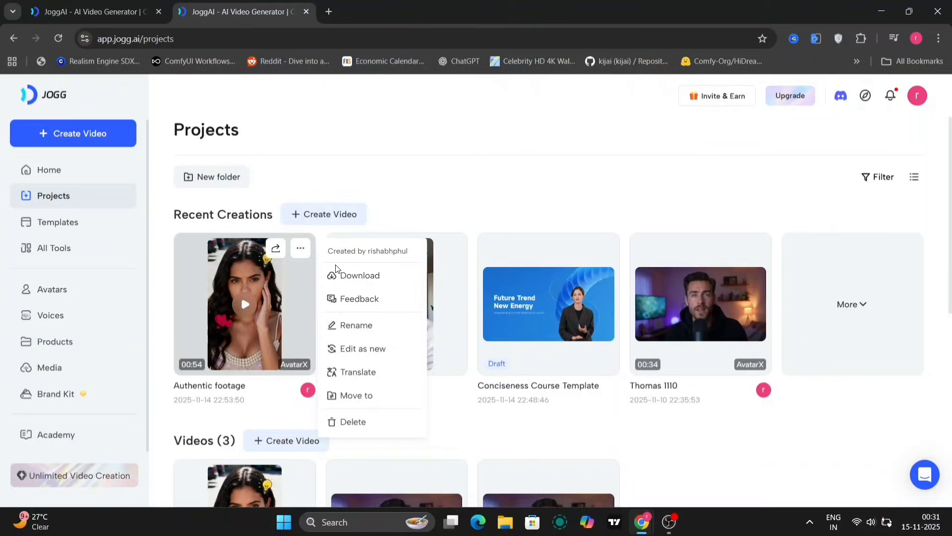
left_click(351, 276)
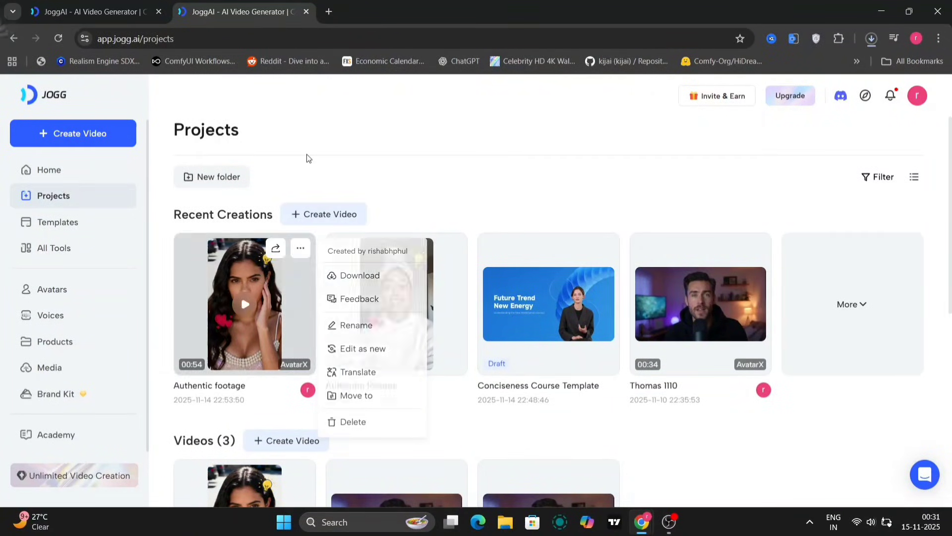